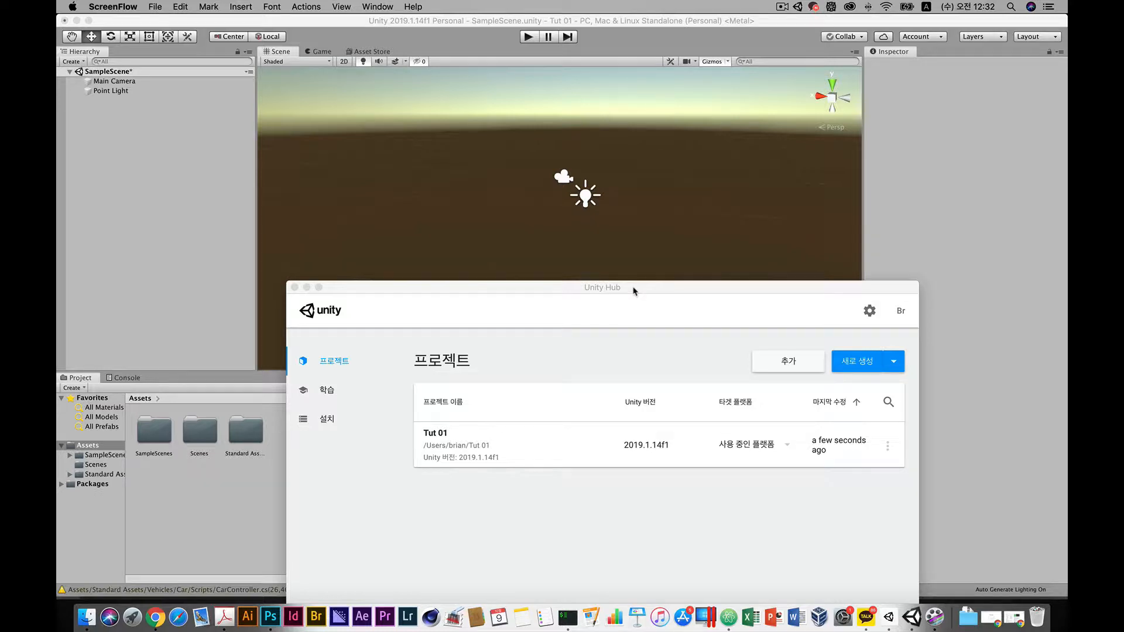
pyautogui.moveTo(642, 294); pyautogui.dragTo(612, 111)
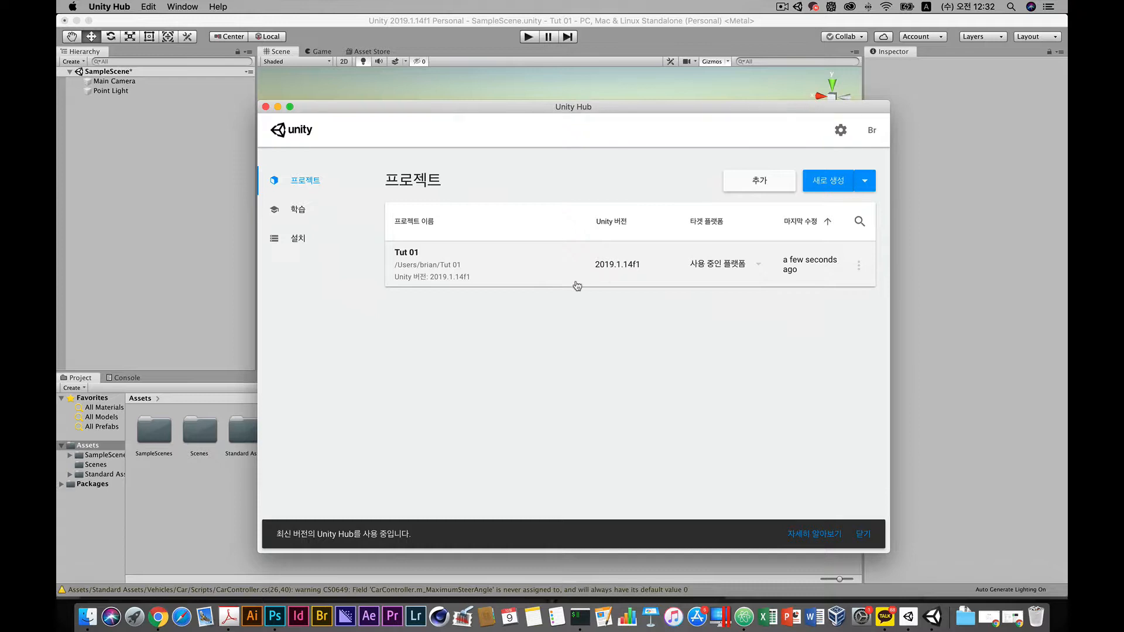
pyautogui.moveTo(388, 108); pyautogui.dragTo(365, 127)
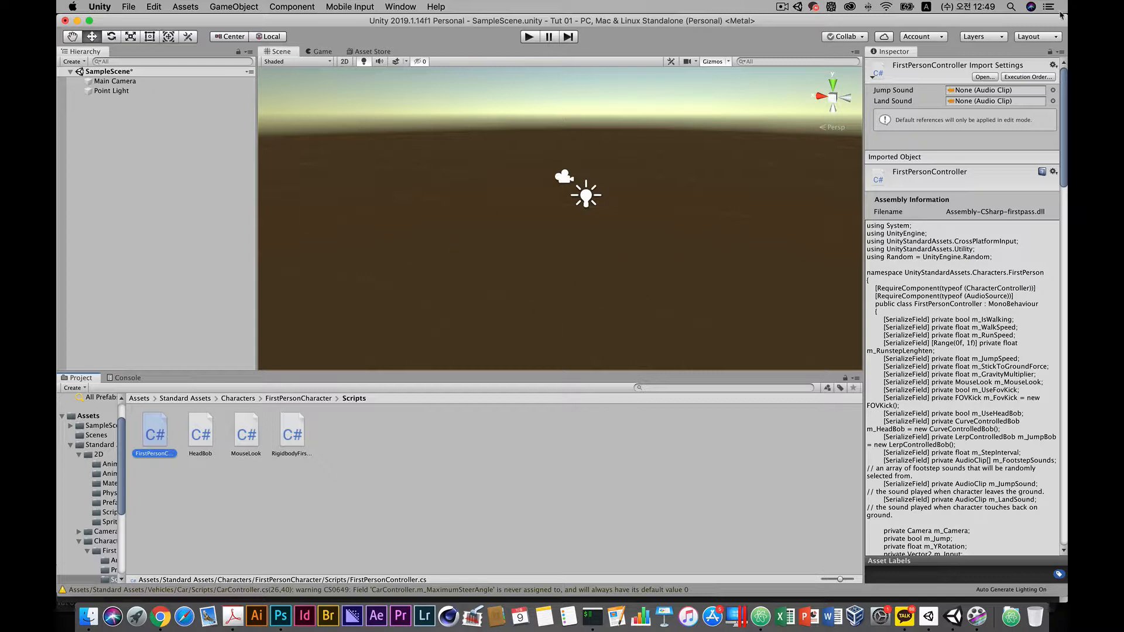
# Search Spotlight for Visual Studio.
pyautogui.click(1012, 6)
pyautogui.write('visu')
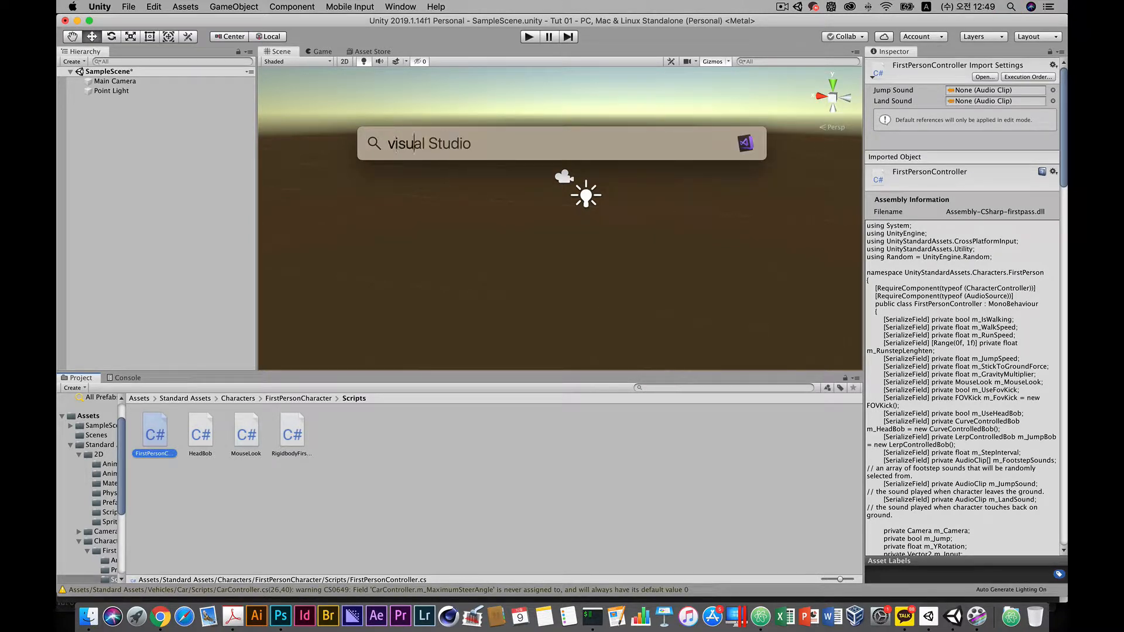
pyautogui.write('al')
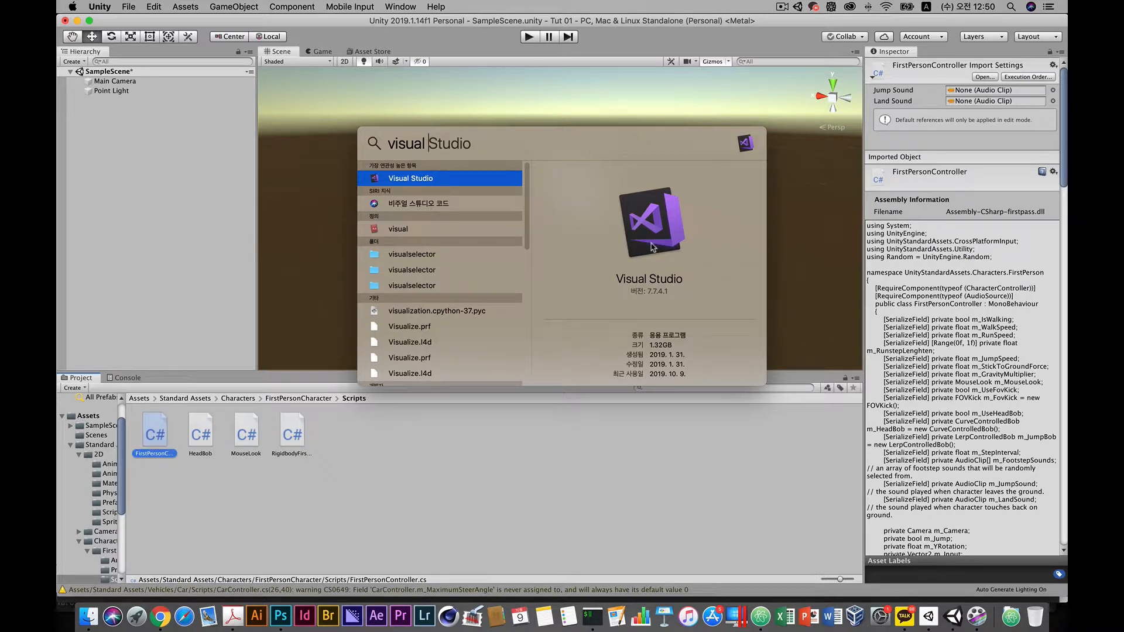
pyautogui.click(644, 463)
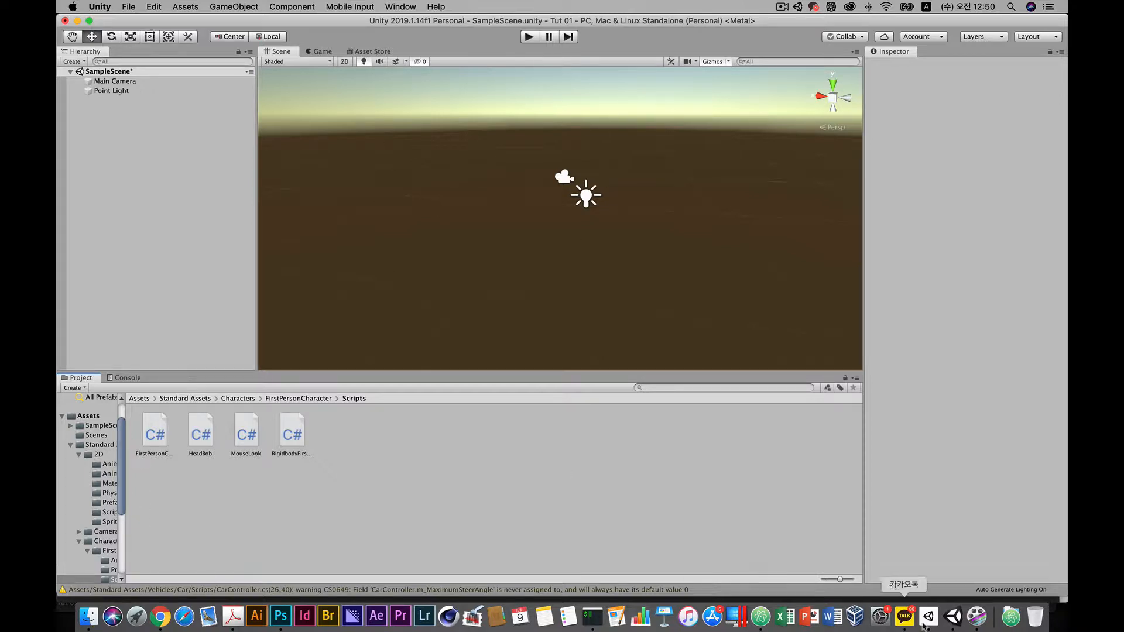
# Switch to the browser and open the Atom homepage from the Google results for atom.
pyautogui.click(162, 625)
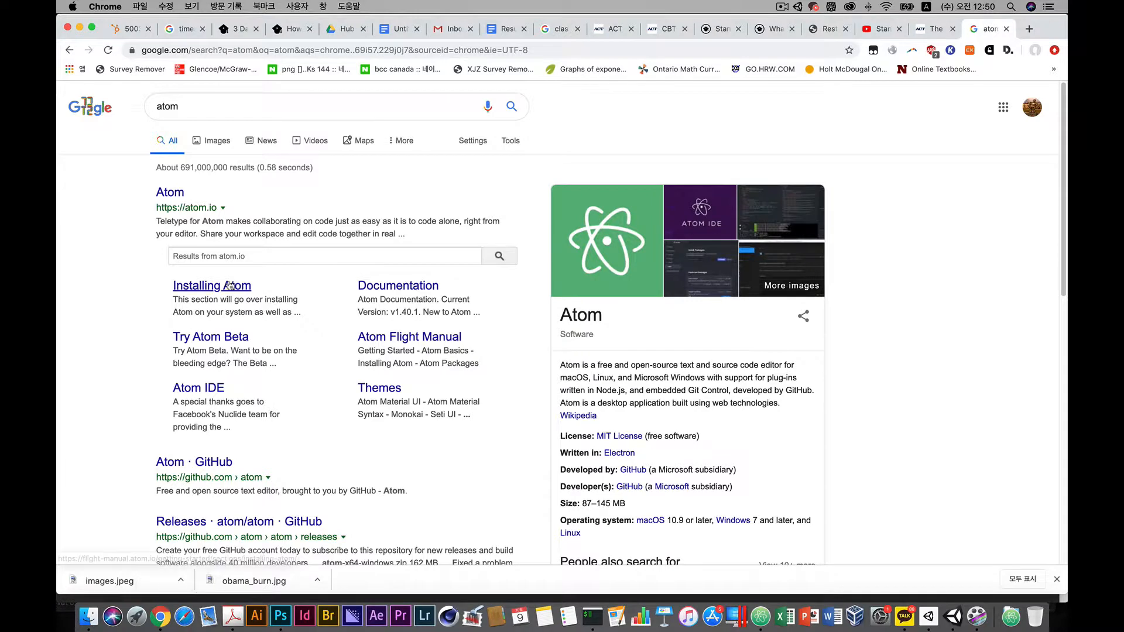
pyautogui.moveTo(182, 106); pyautogui.dragTo(118, 110)
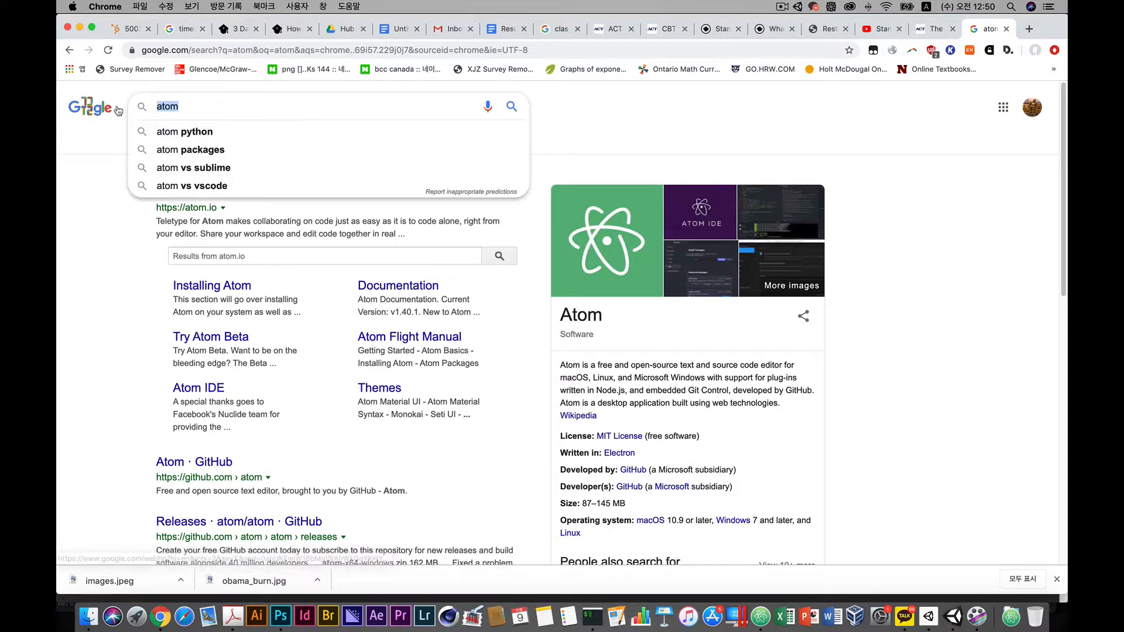
pyautogui.click(101, 189)
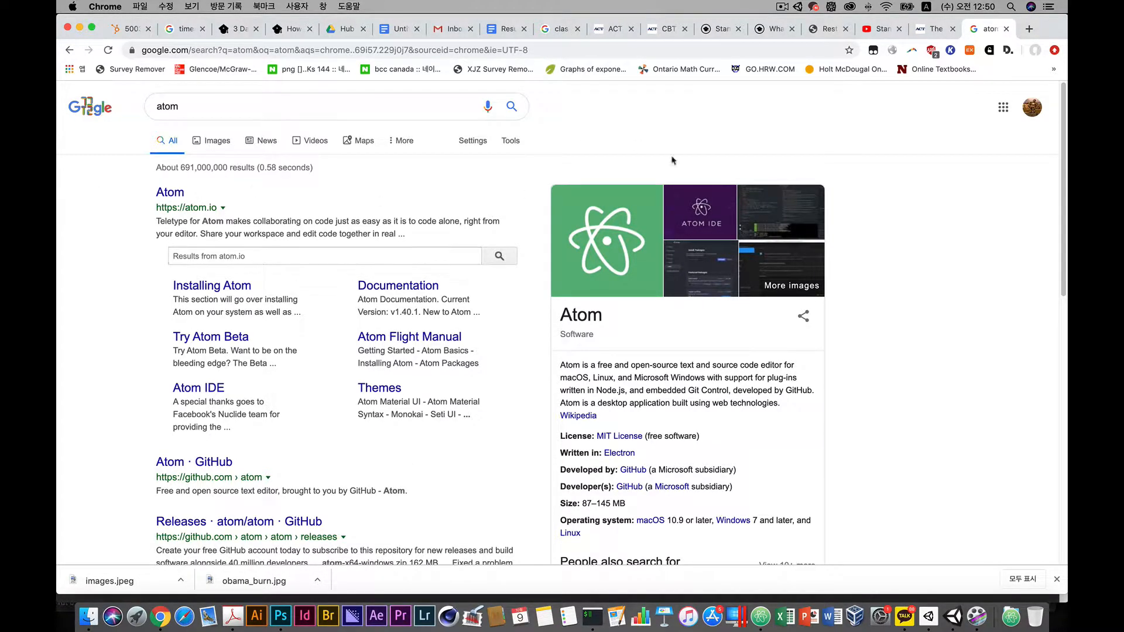
pyautogui.scroll(-3, 410, 264)
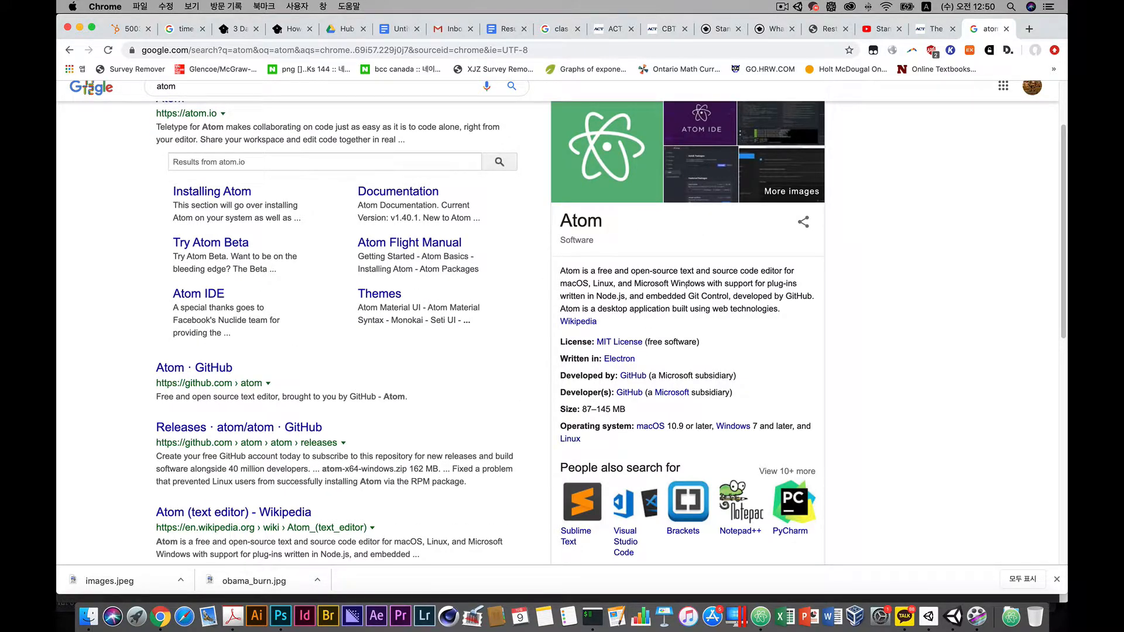
pyautogui.scroll(3, 65, 312)
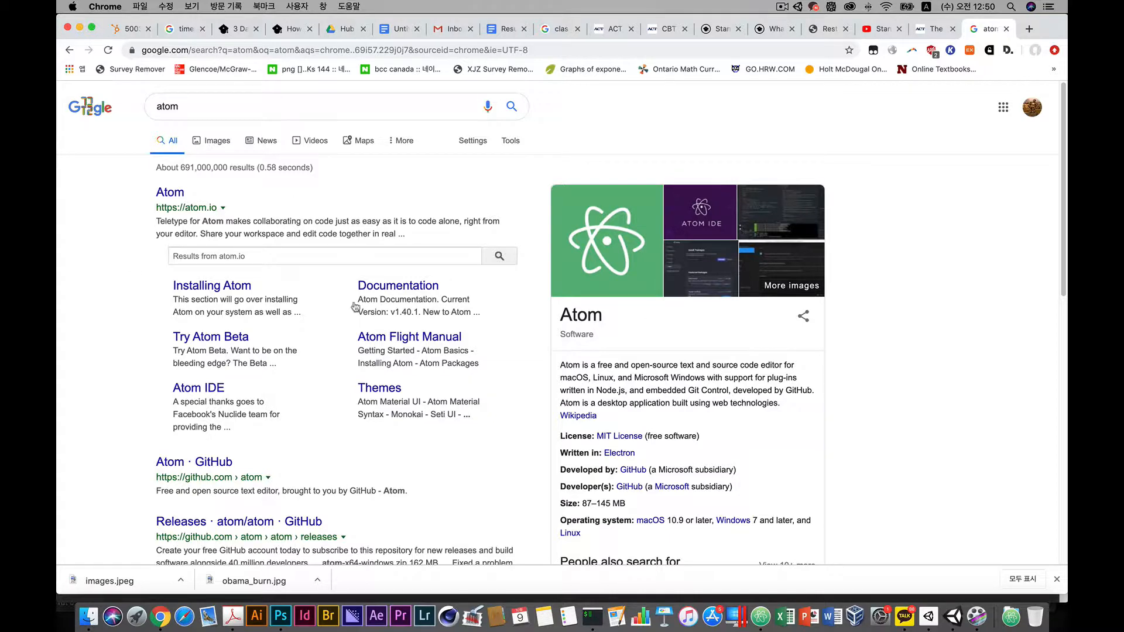
pyautogui.click(164, 201)
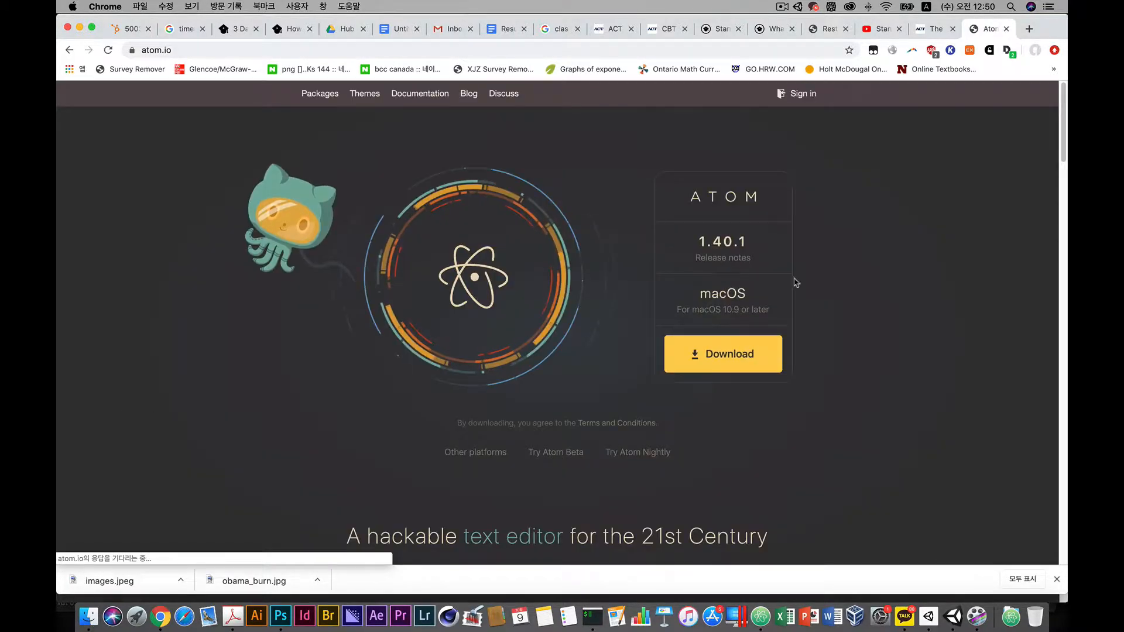
# Start downloading Atom for macOS and cancel the download.
pyautogui.click(727, 355)
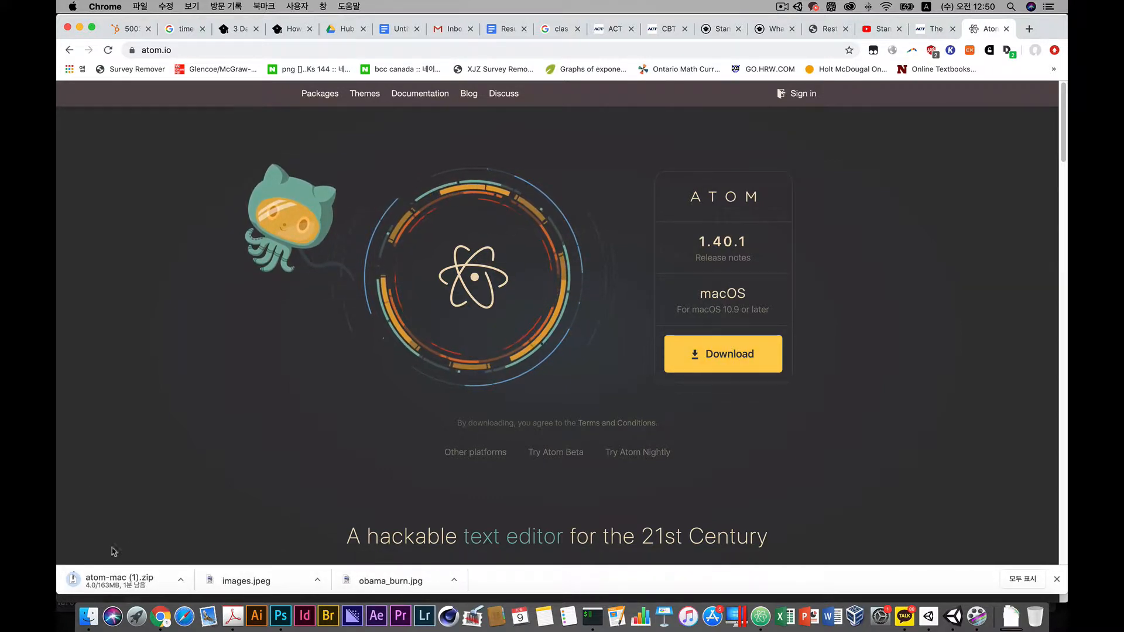
pyautogui.click(179, 580)
pyautogui.click(196, 593)
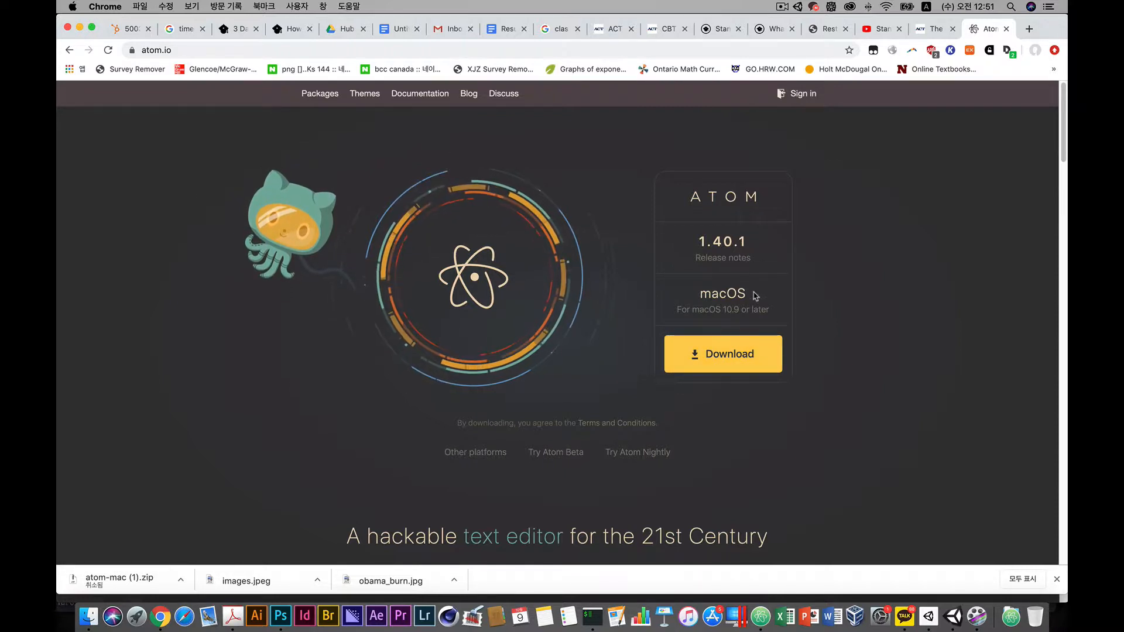
pyautogui.moveTo(750, 293); pyautogui.dragTo(672, 293)
pyautogui.click(693, 296)
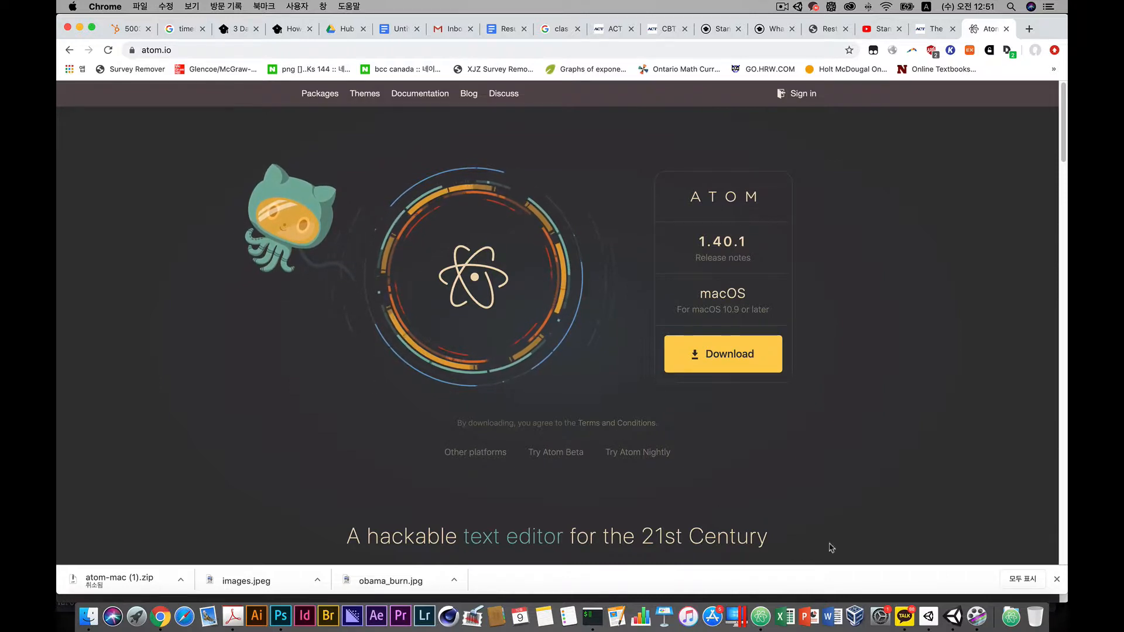
pyautogui.click(953, 616)
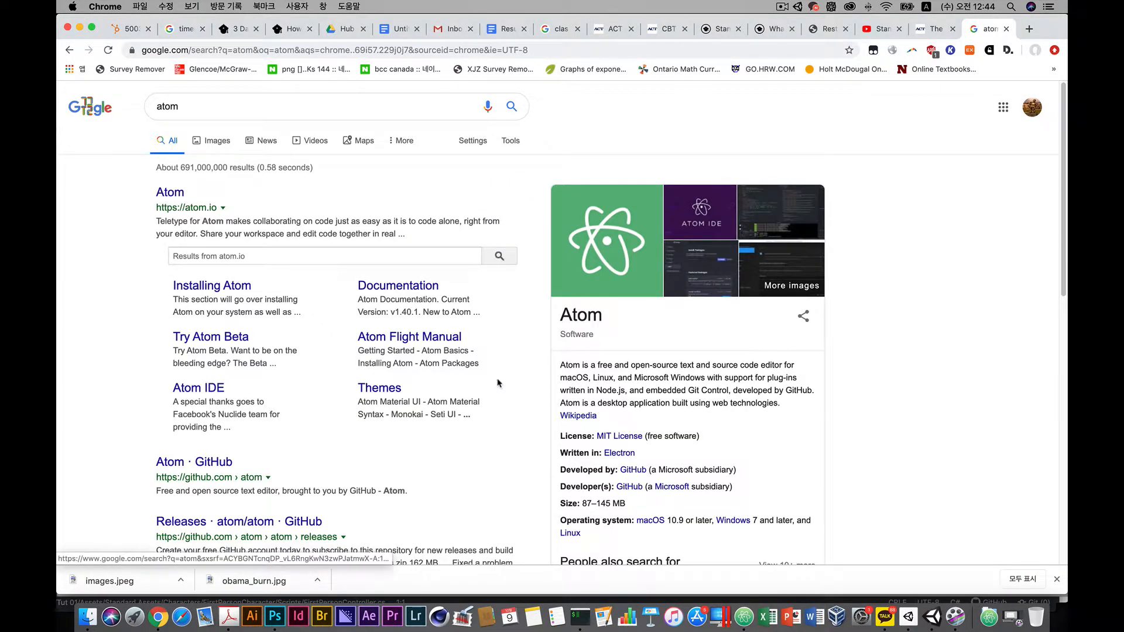
# Open the Downloads folder in Finder and unzip atom-mac.zip.
pyautogui.click(88, 616)
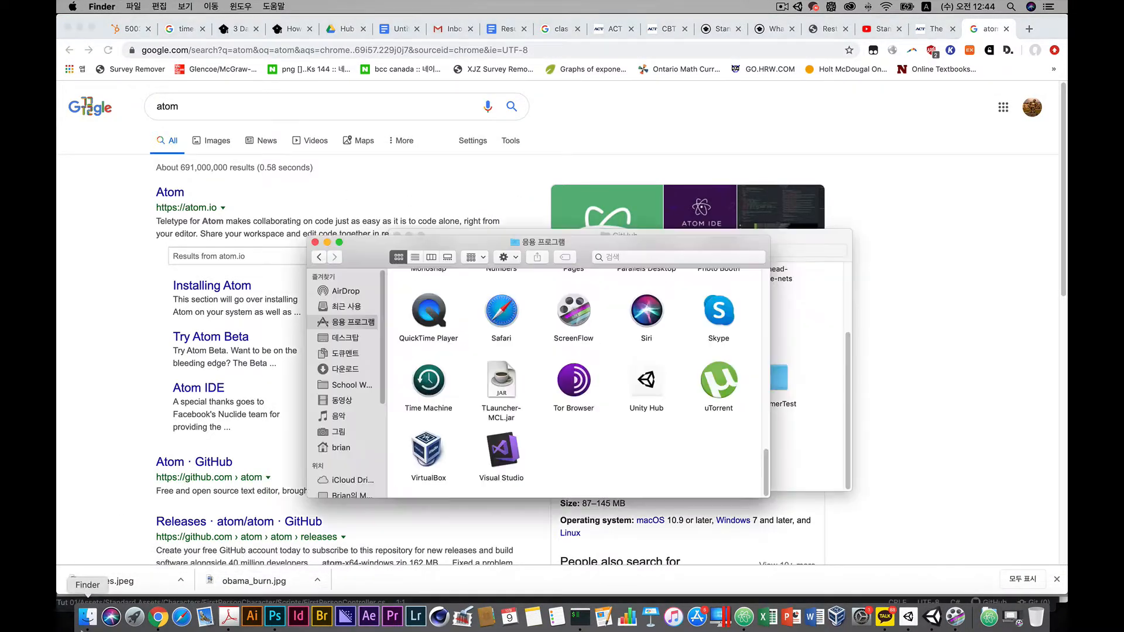
pyautogui.click(344, 369)
pyautogui.scroll(-10, 527, 438)
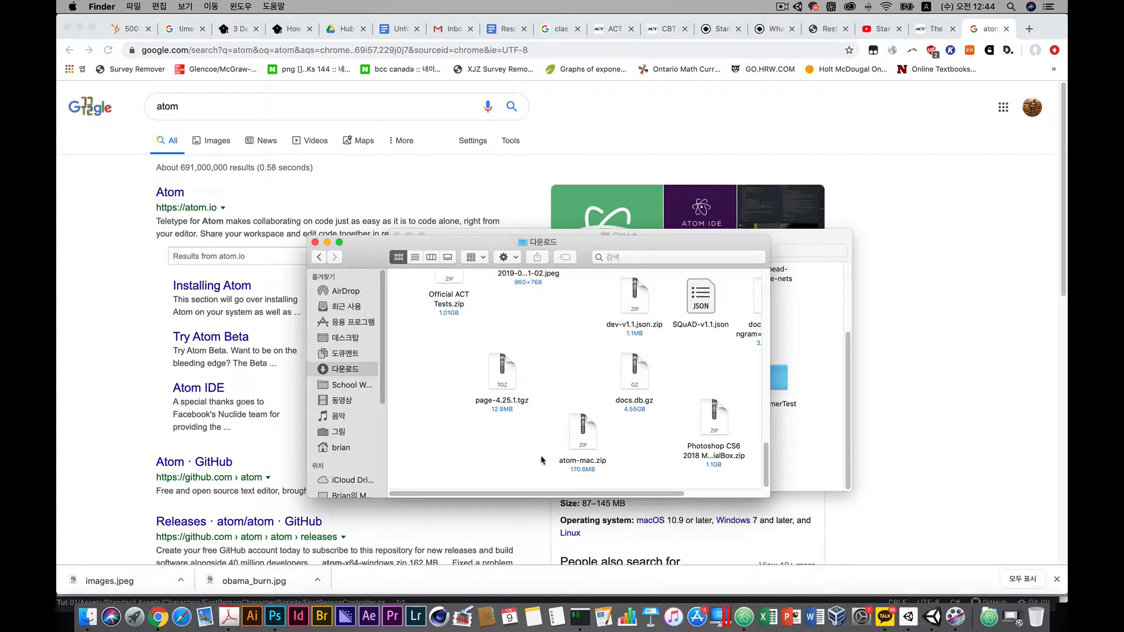
pyautogui.hscroll(3, 542, 463)
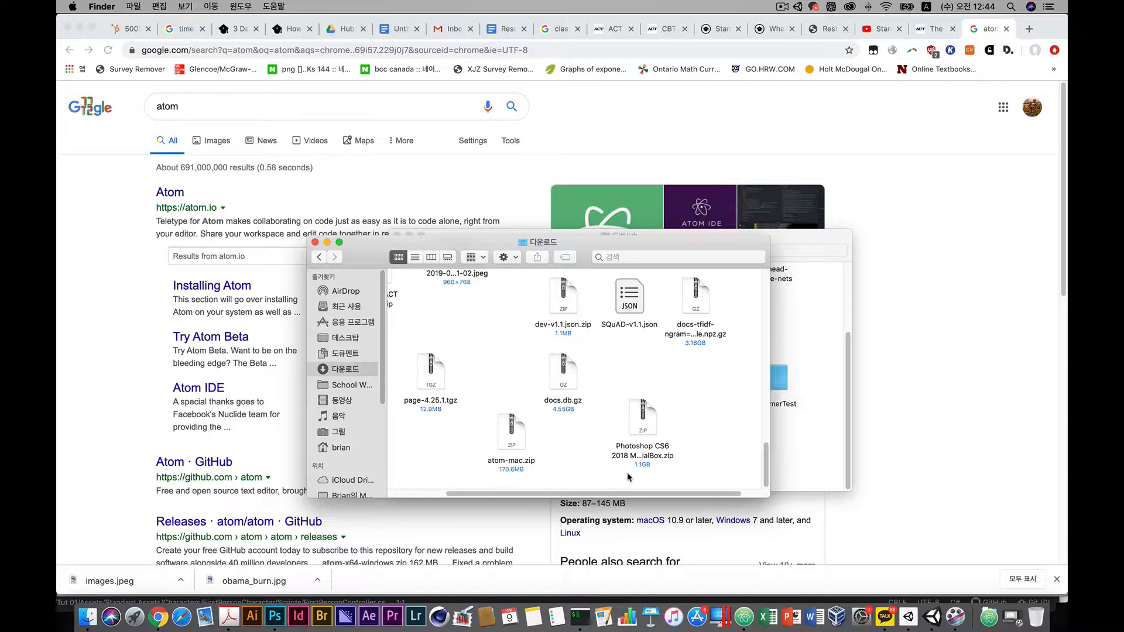
pyautogui.click(519, 440)
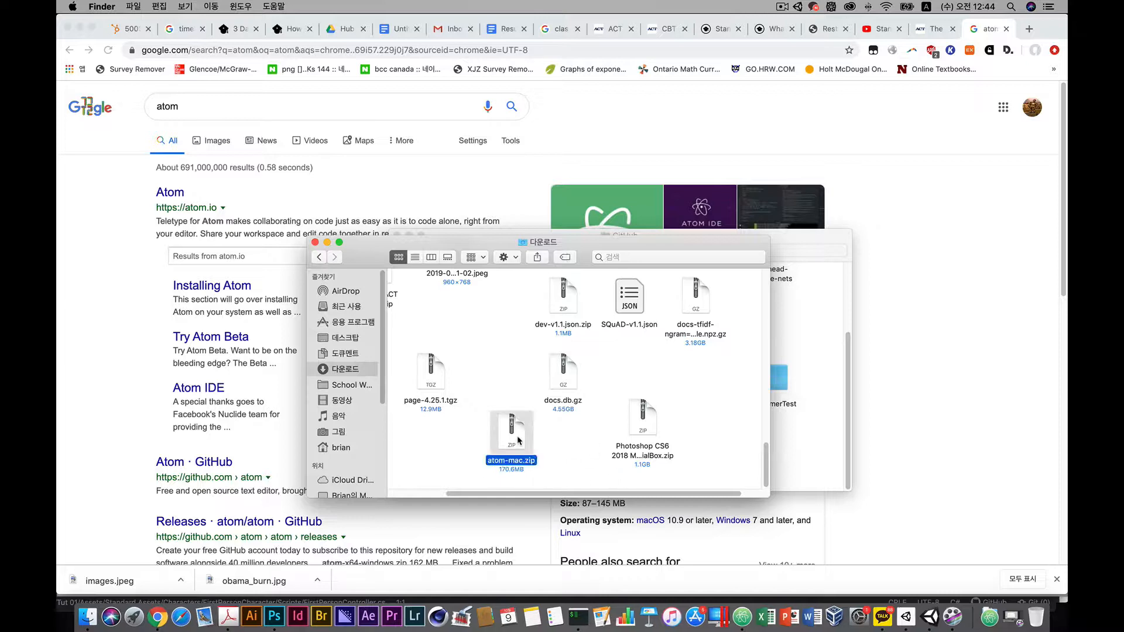
pyautogui.doubleClick(518, 440)
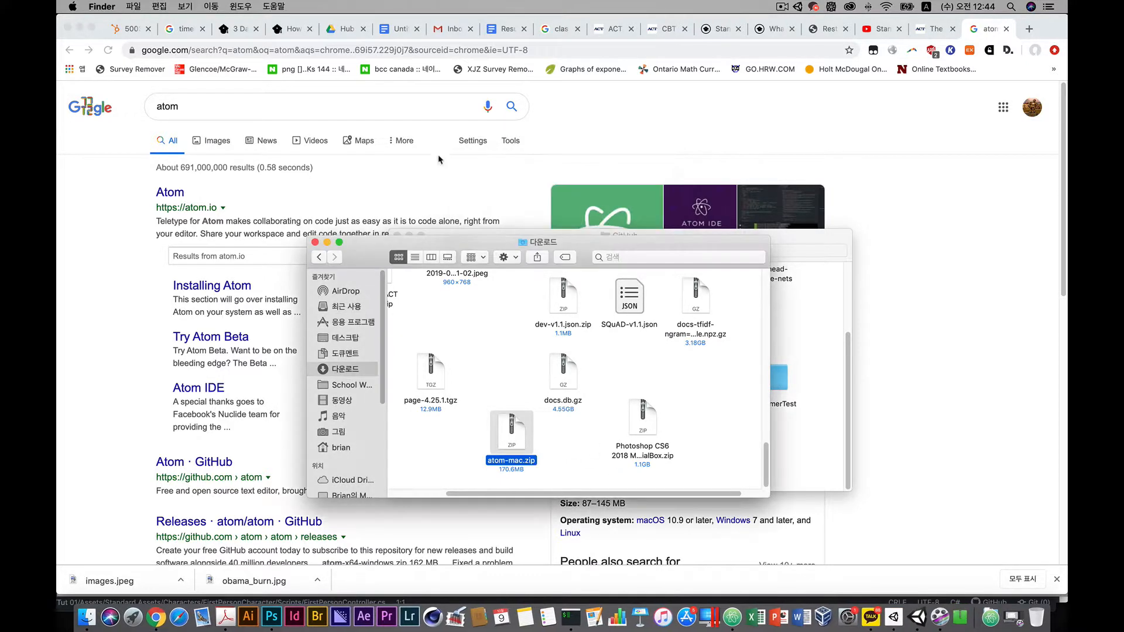
# Move the extracted Atom app from Downloads into the Applications folder.
pyautogui.hscroll(-3, 478, 451)
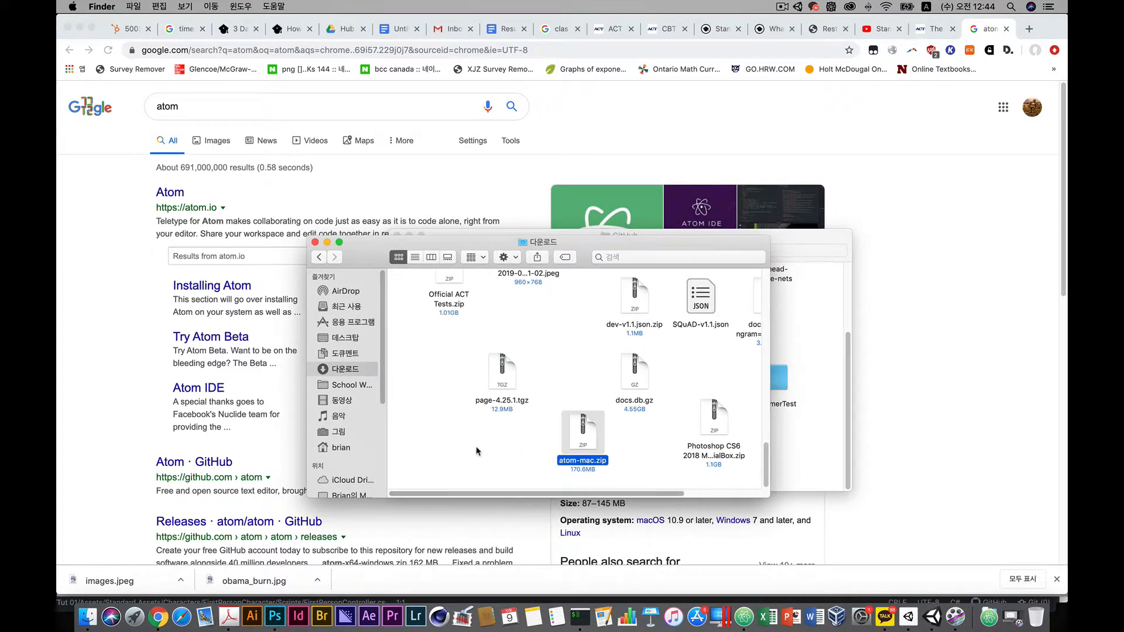
pyautogui.scroll(3, 477, 451)
pyautogui.scroll(-3, 478, 452)
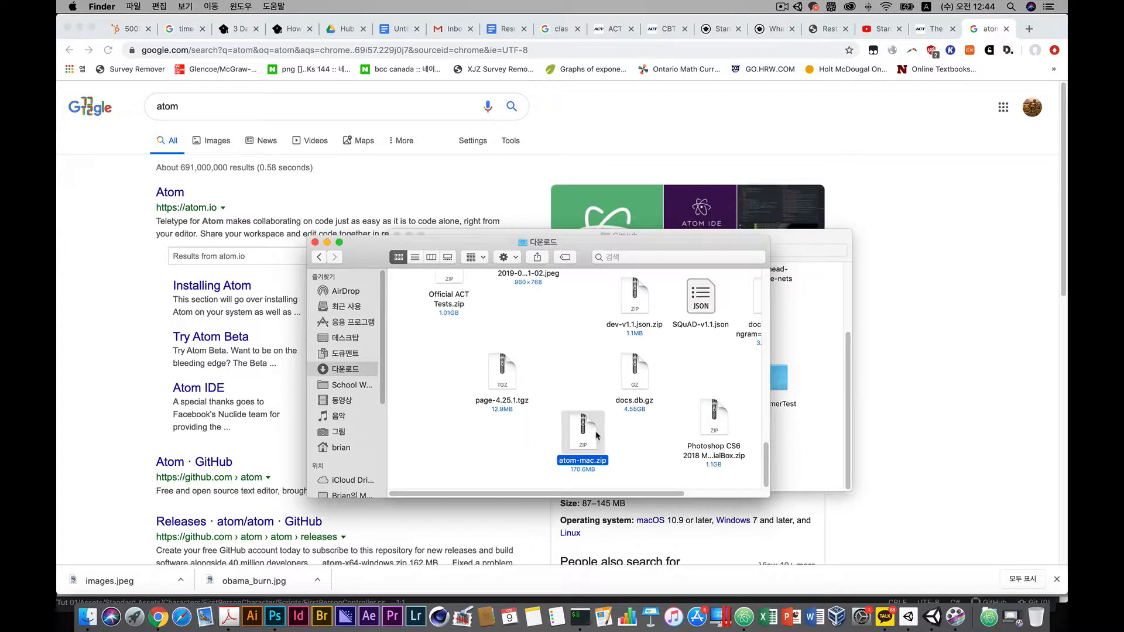
pyautogui.moveTo(597, 435)
pyautogui.mouseDown()
pyautogui.moveTo(595, 452)
pyautogui.moveTo(602, 436)
pyautogui.mouseUp()
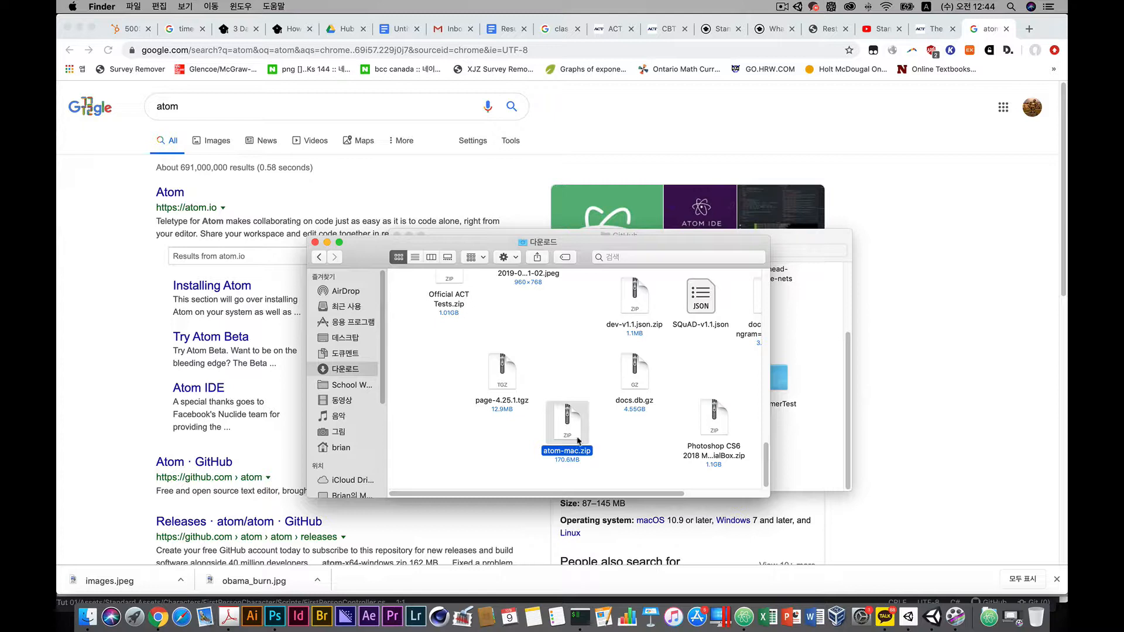
pyautogui.scroll(15, 539, 437)
pyautogui.scroll(10, 539, 437)
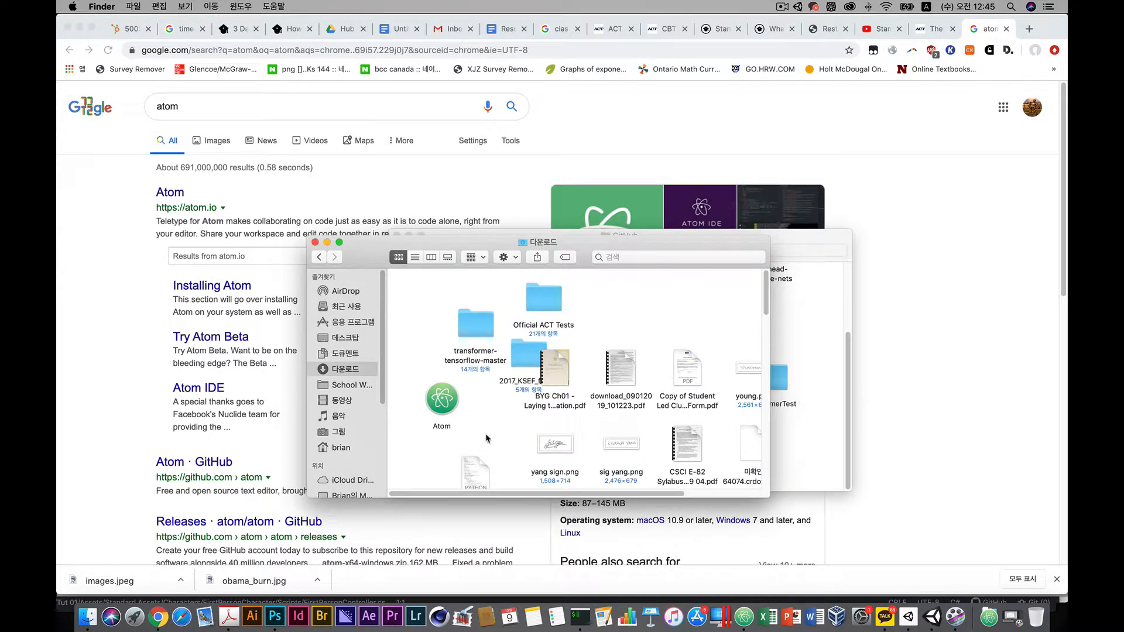
pyautogui.click(441, 398)
pyautogui.moveTo(447, 387); pyautogui.dragTo(428, 407)
pyautogui.click(480, 415)
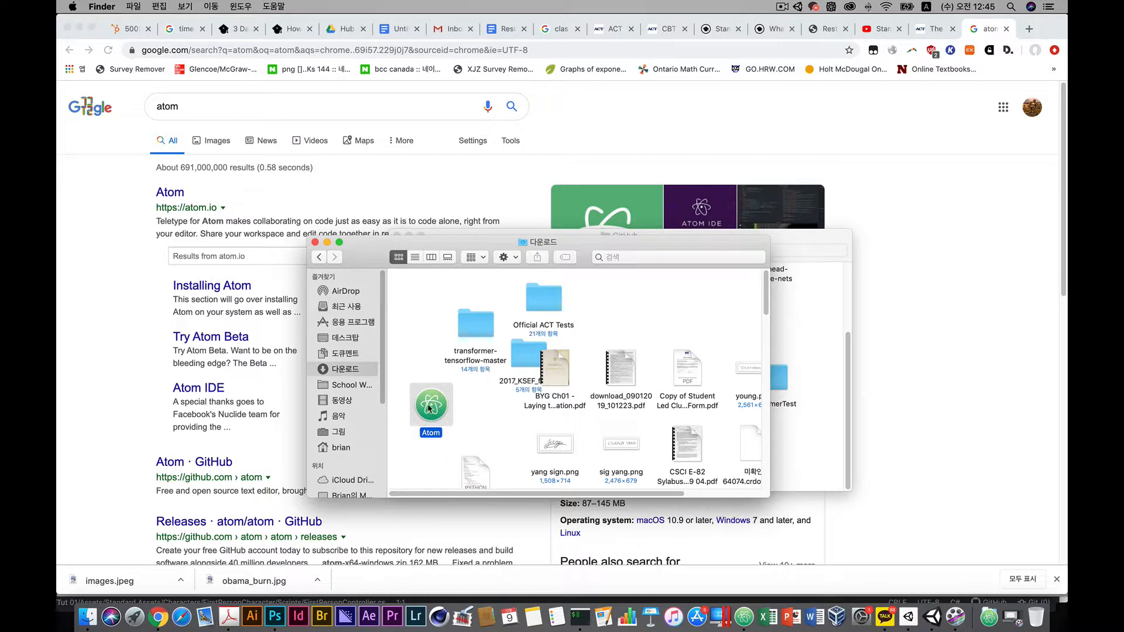
pyautogui.moveTo(429, 408); pyautogui.dragTo(584, 448)
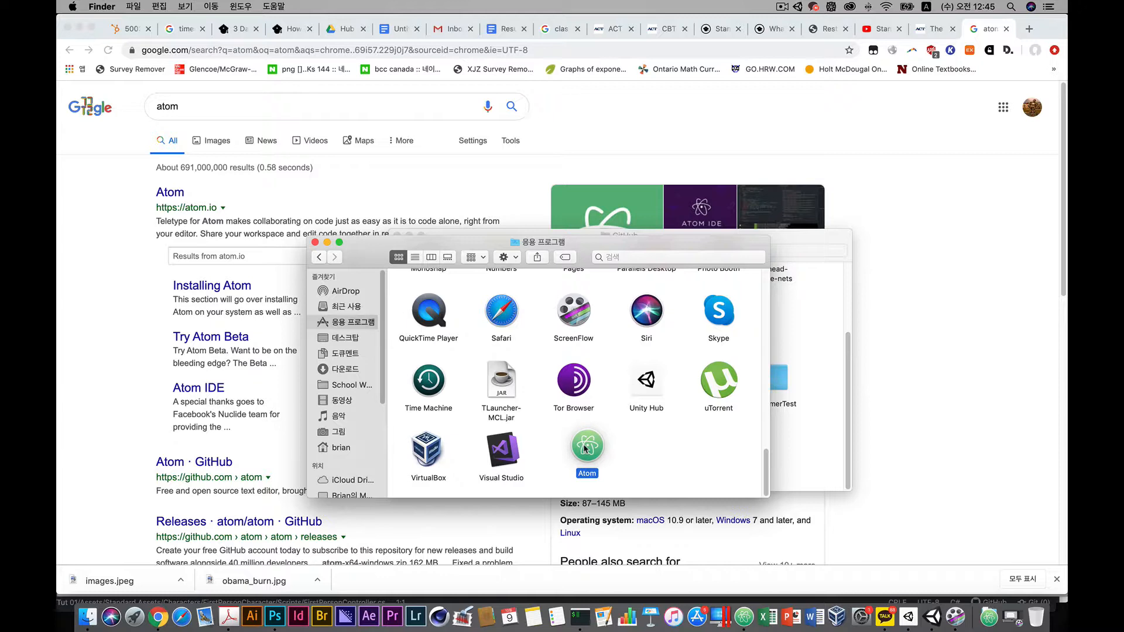
pyautogui.moveTo(584, 447); pyautogui.dragTo(559, 442)
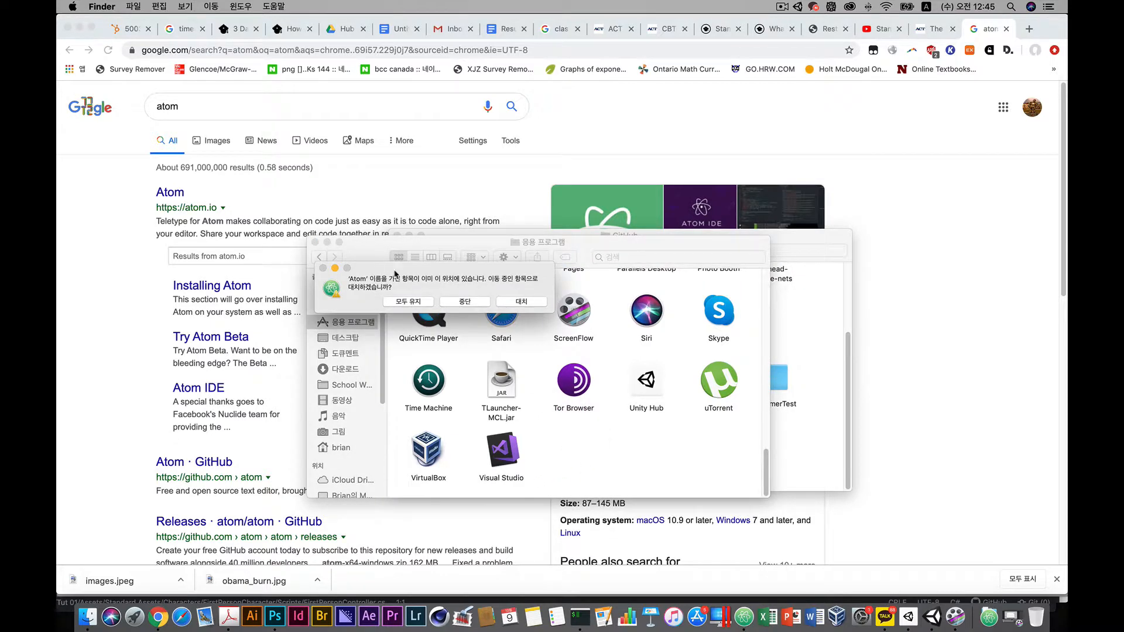
pyautogui.moveTo(395, 272); pyautogui.dragTo(246, 286)
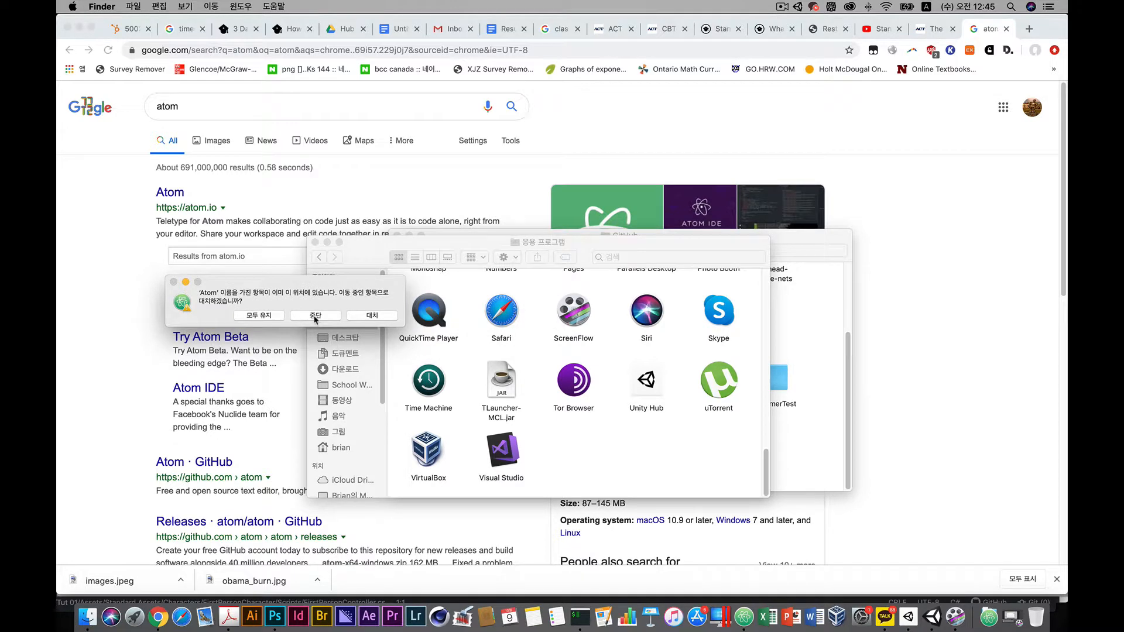
pyautogui.click(315, 316)
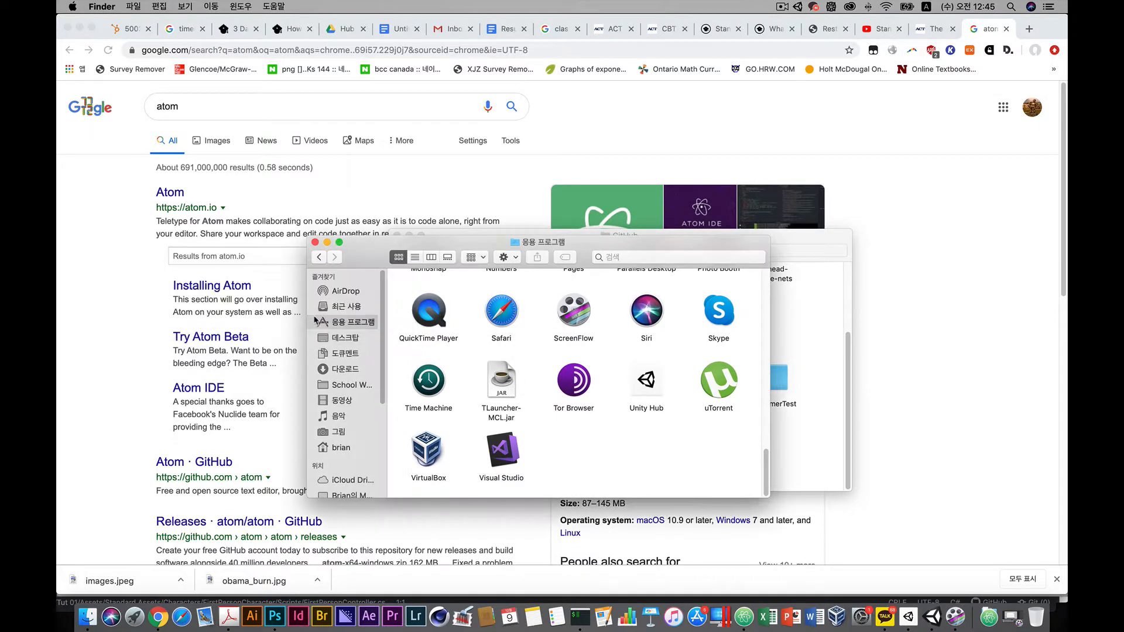
# Open Unity's Preferences and review the External Tools script editor settings.
pyautogui.click(935, 627)
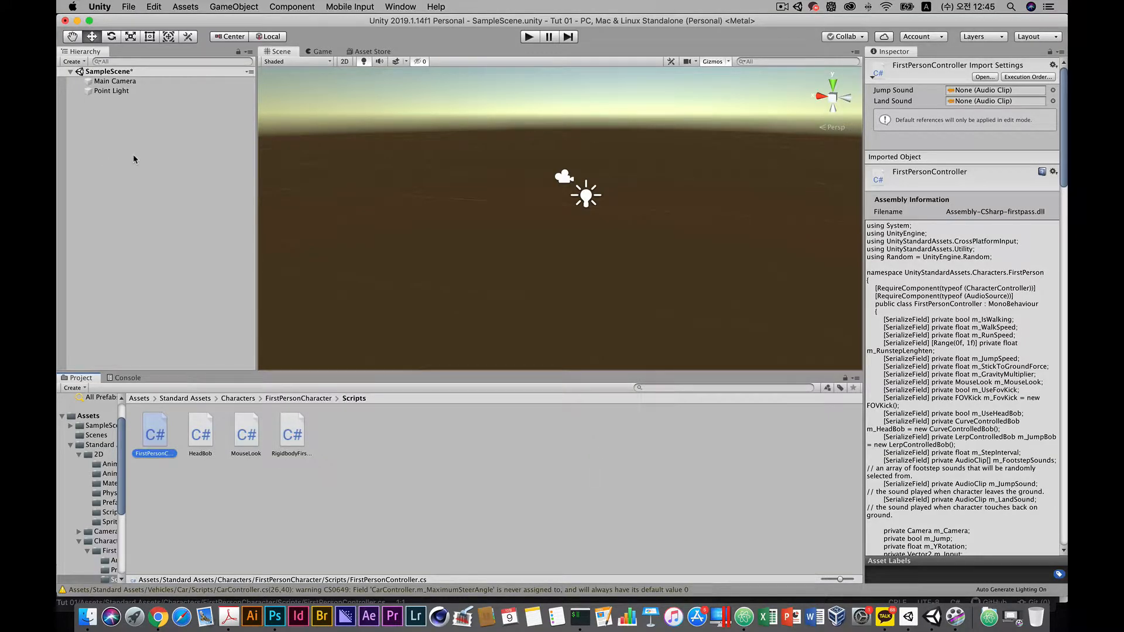
pyautogui.click(99, 8)
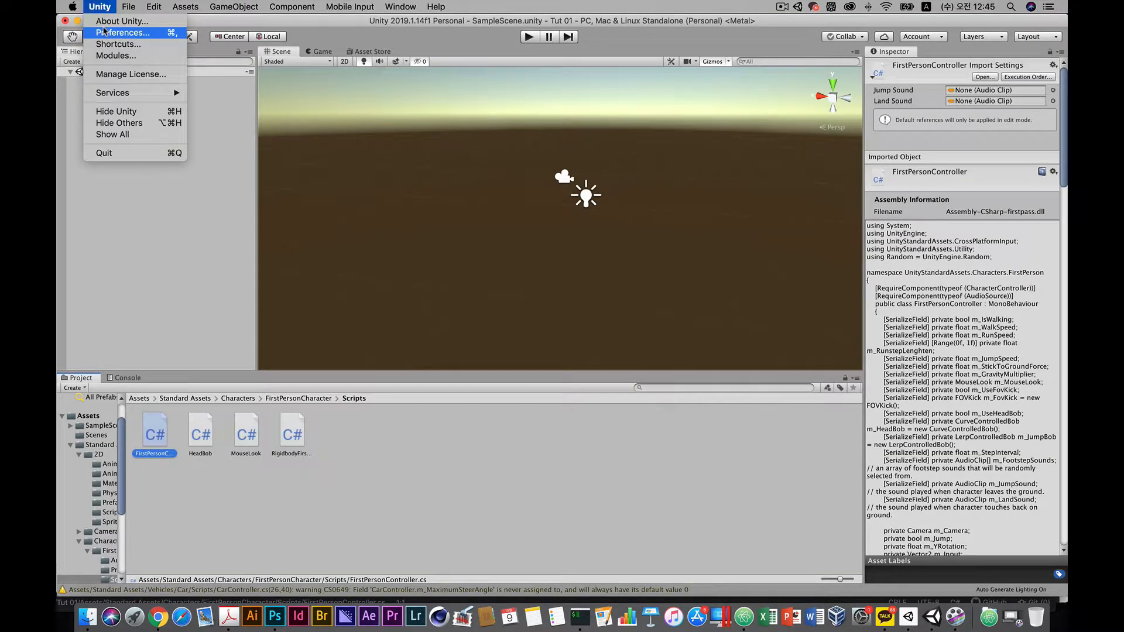
pyautogui.click(104, 32)
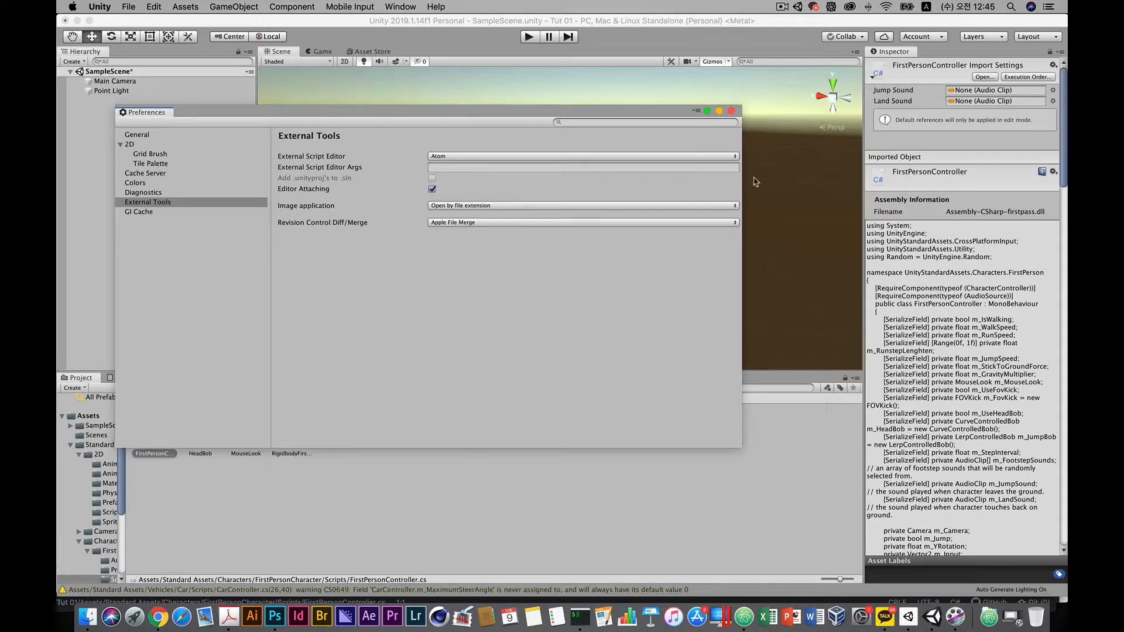
pyautogui.click(745, 194)
pyautogui.click(101, 7)
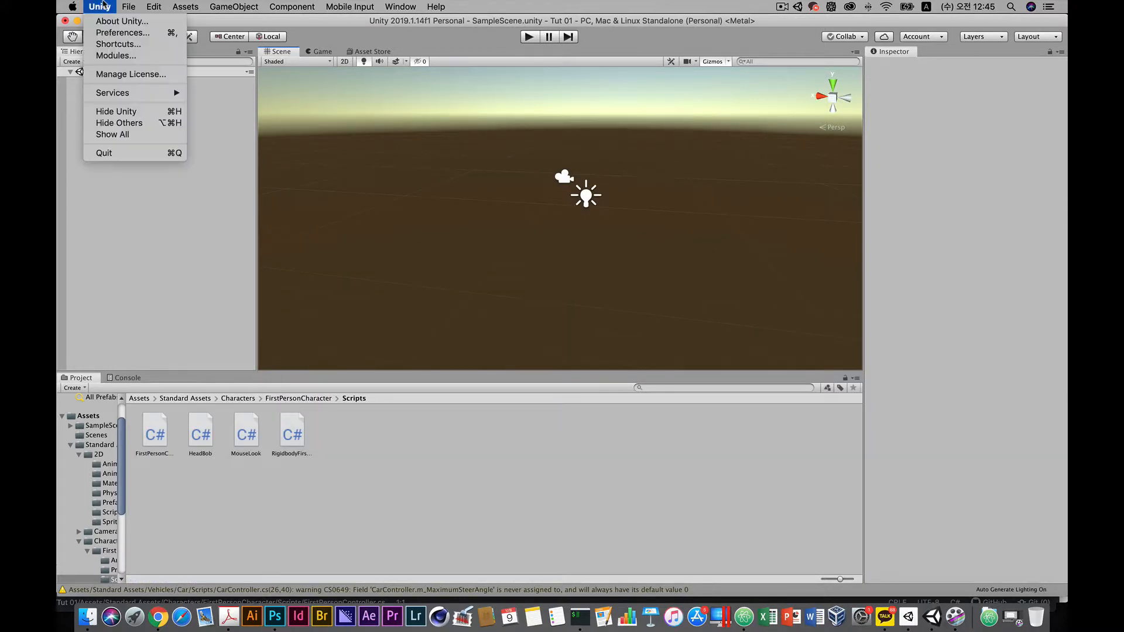
pyautogui.click(111, 33)
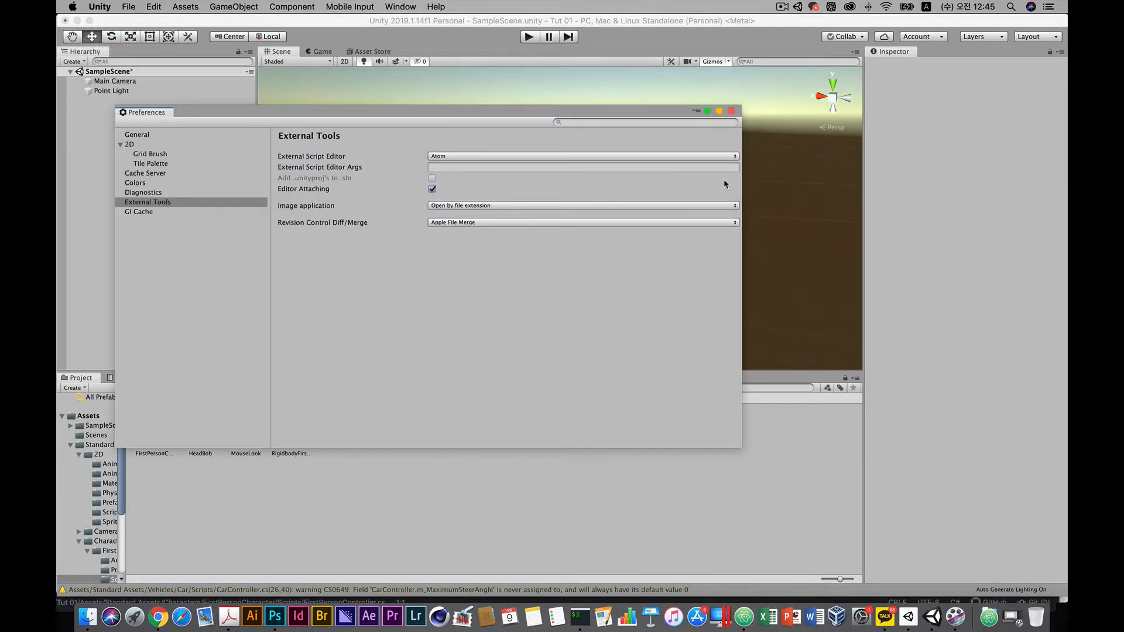
pyautogui.moveTo(741, 183); pyautogui.dragTo(296, 179)
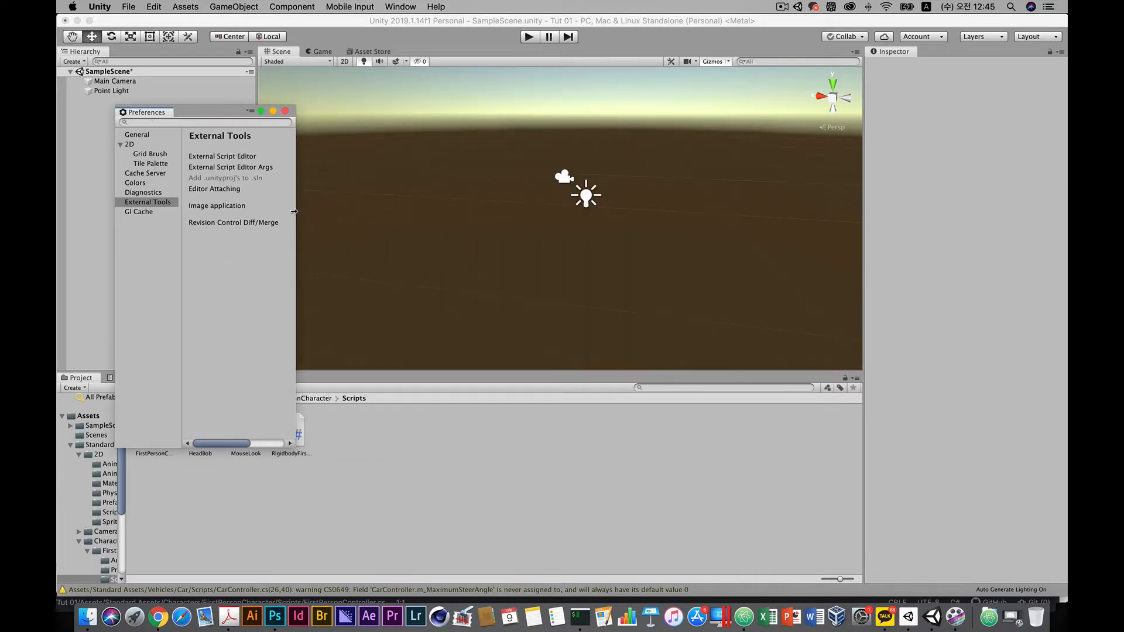
# Move and resize the Preferences window and review the External Script Editor choices under External Tools.
pyautogui.moveTo(207, 113); pyautogui.dragTo(378, 128)
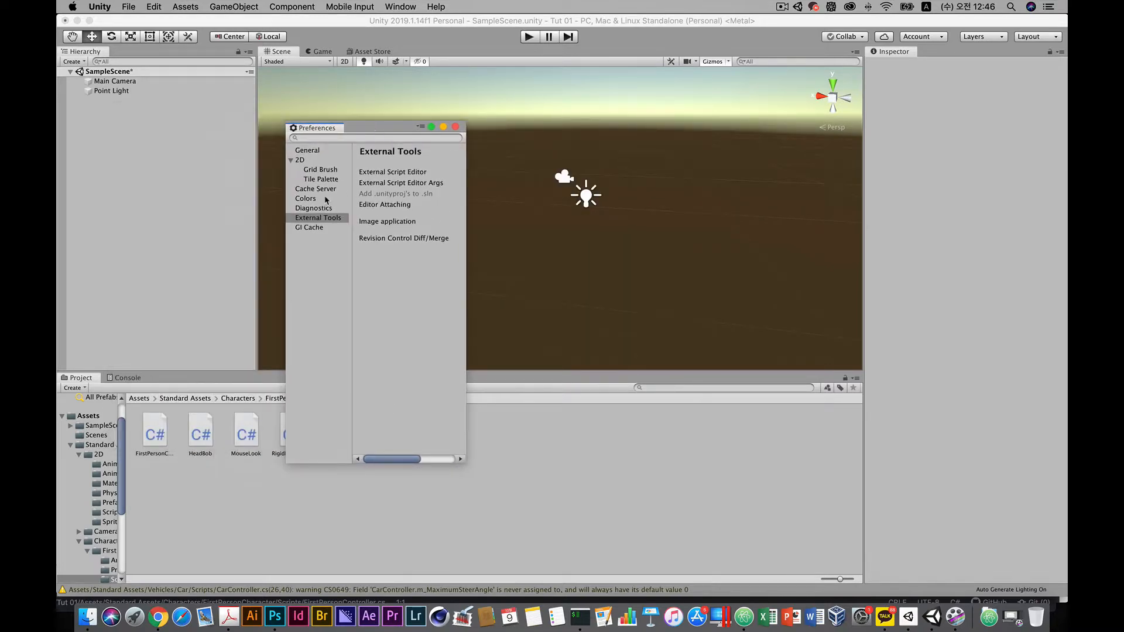
pyautogui.click(302, 152)
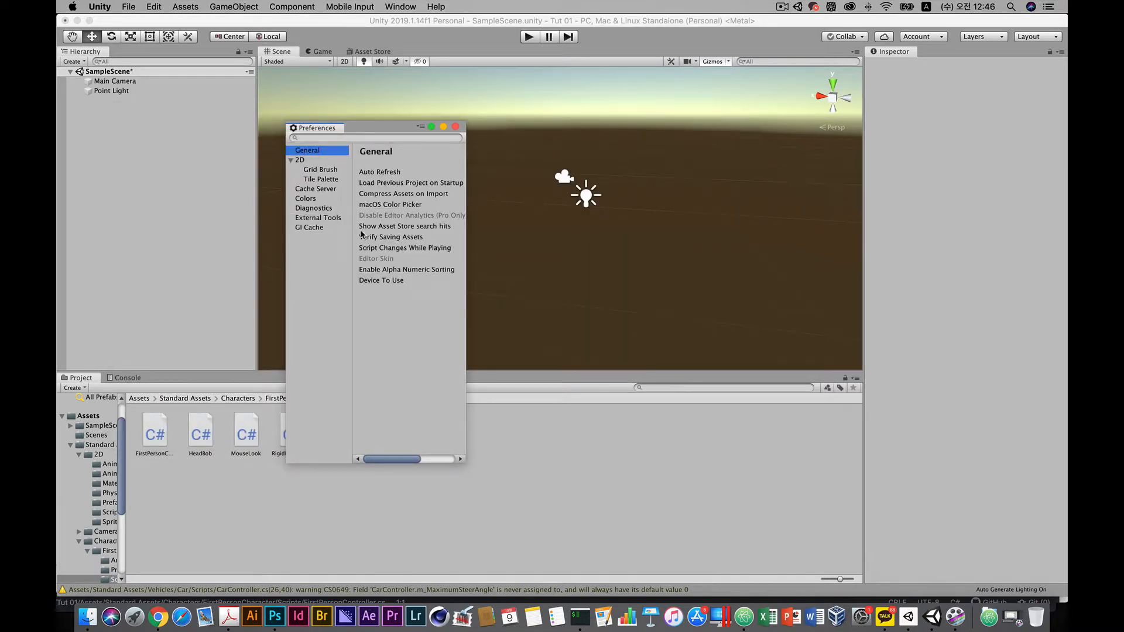
pyautogui.click(324, 218)
pyautogui.moveTo(465, 221); pyautogui.dragTo(798, 256)
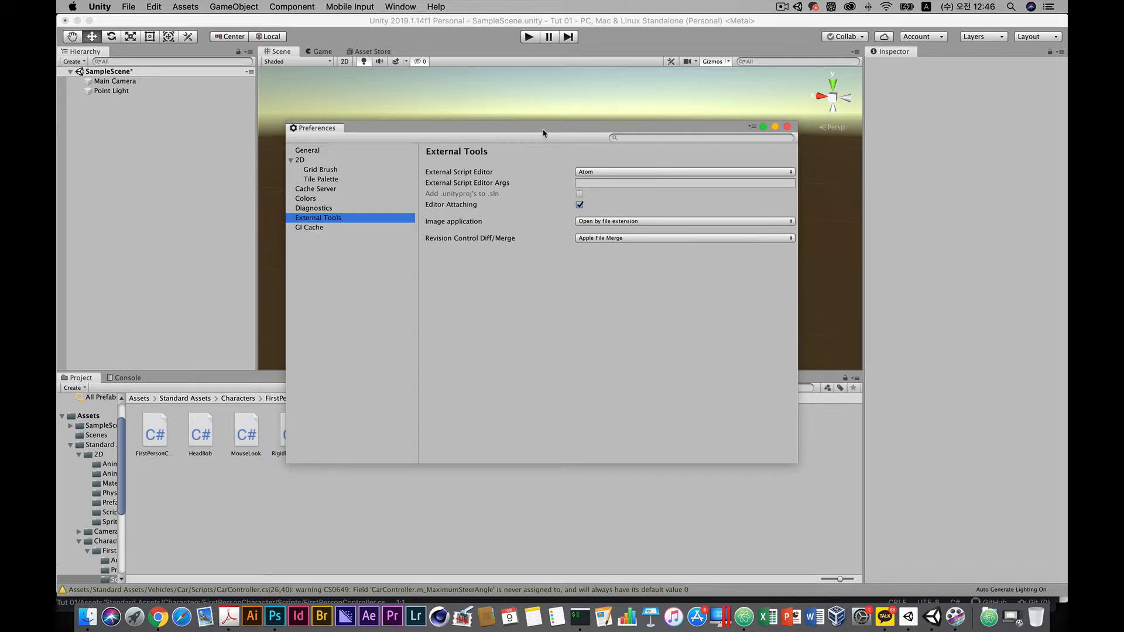
pyautogui.moveTo(544, 133); pyautogui.dragTo(465, 131)
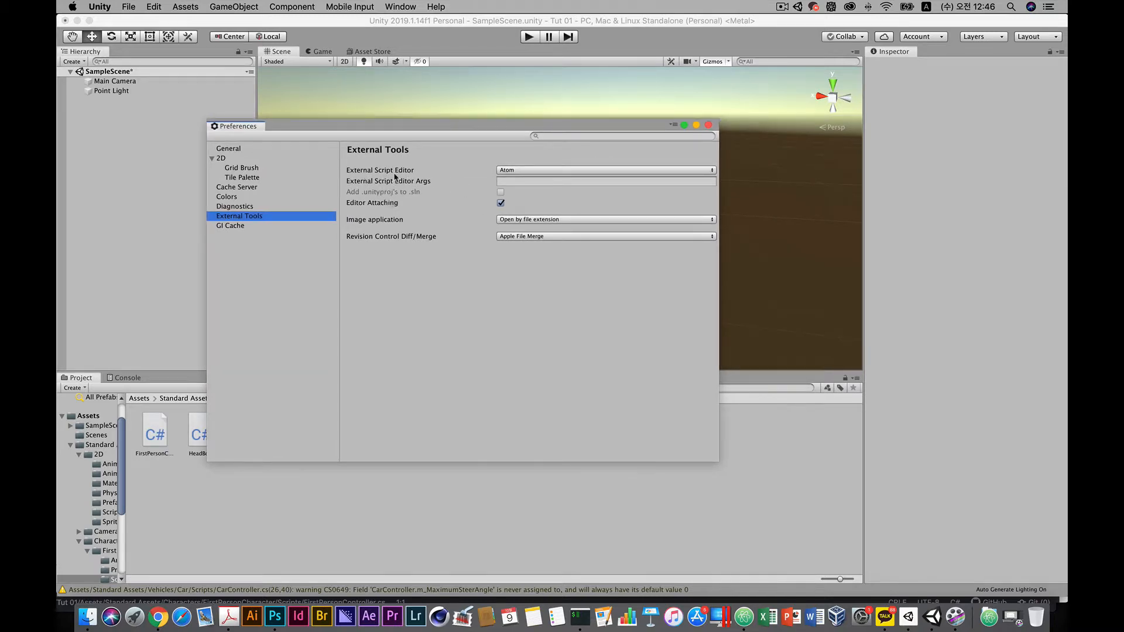
pyautogui.click(510, 171)
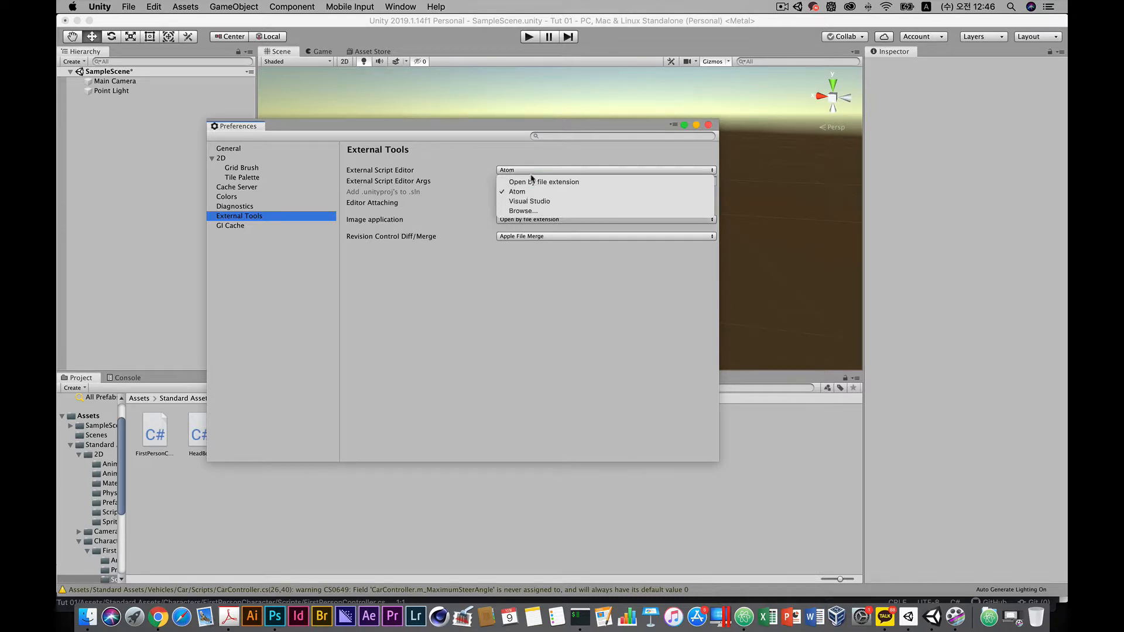
pyautogui.click(523, 171)
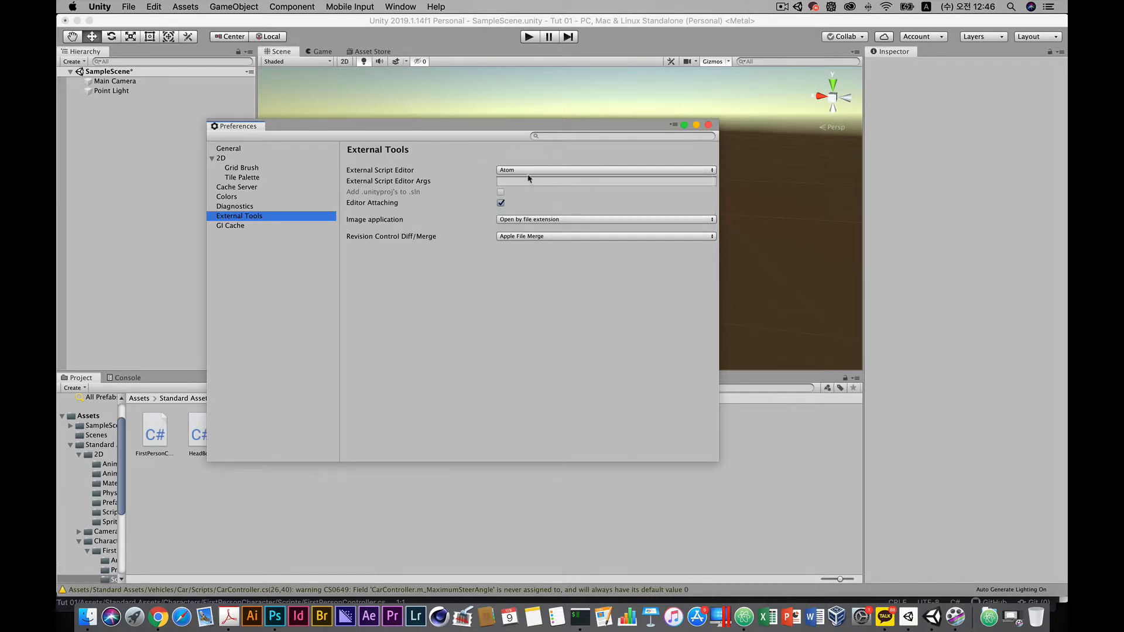
# Browse to Atom in the Applications folder, set it as the External Script Editor, and close Preferences.
pyautogui.click(560, 173)
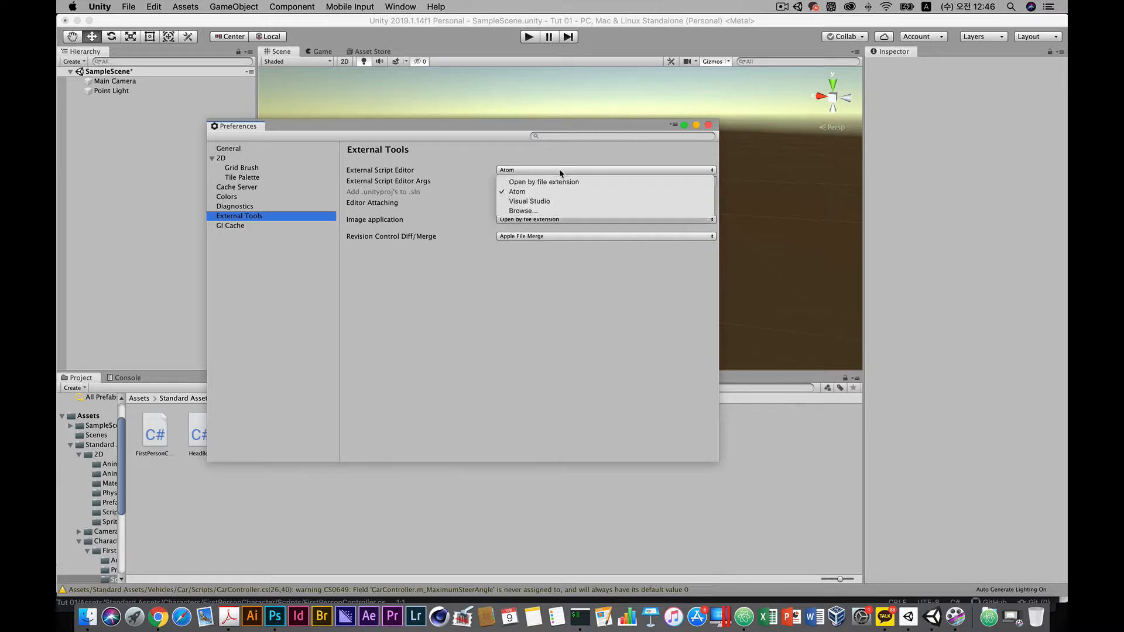
pyautogui.click(529, 212)
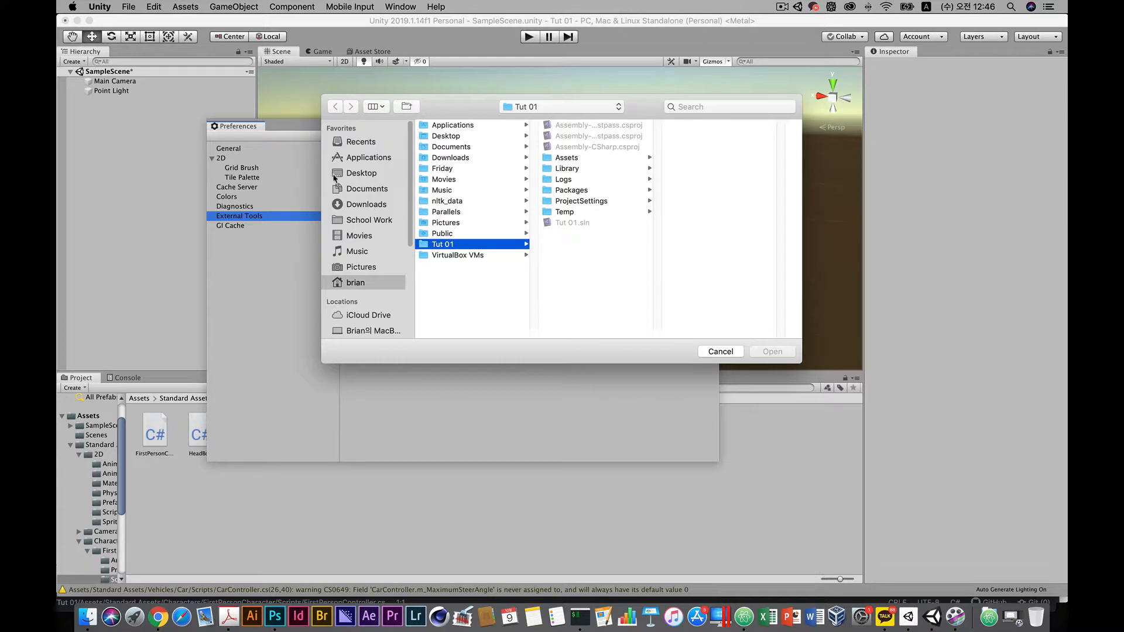
pyautogui.click(363, 158)
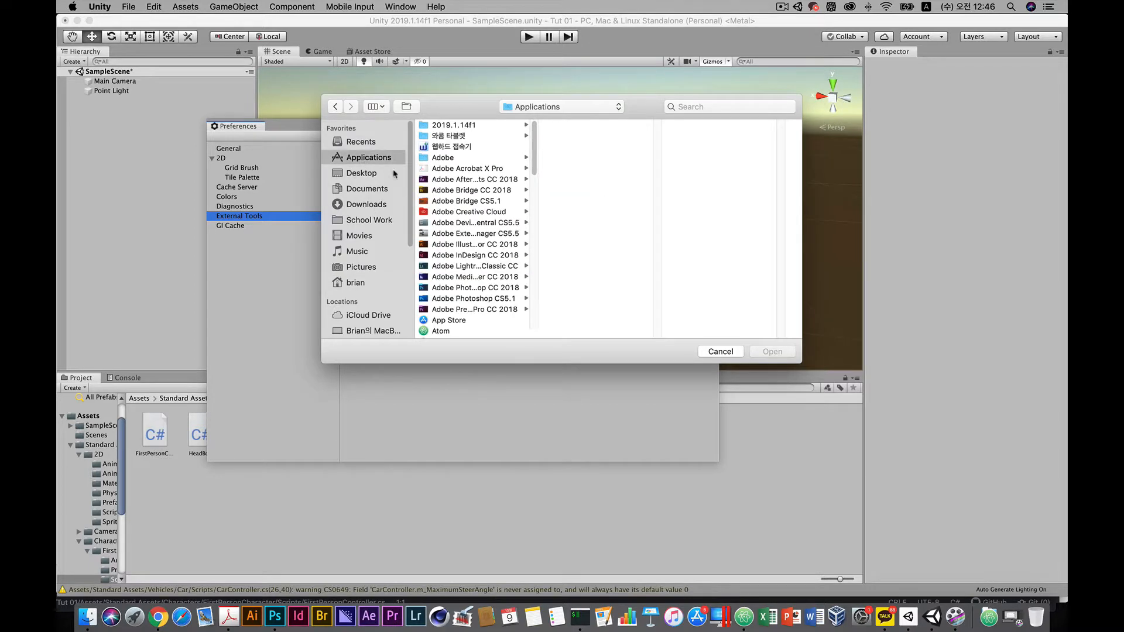
pyautogui.scroll(-3, 467, 265)
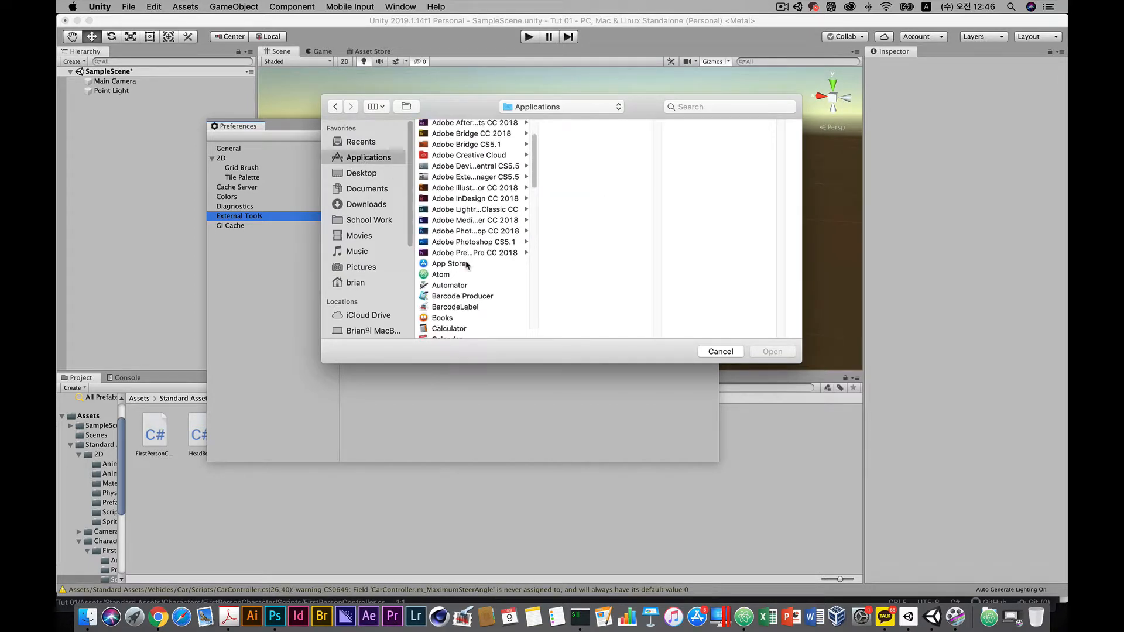
pyautogui.click(432, 275)
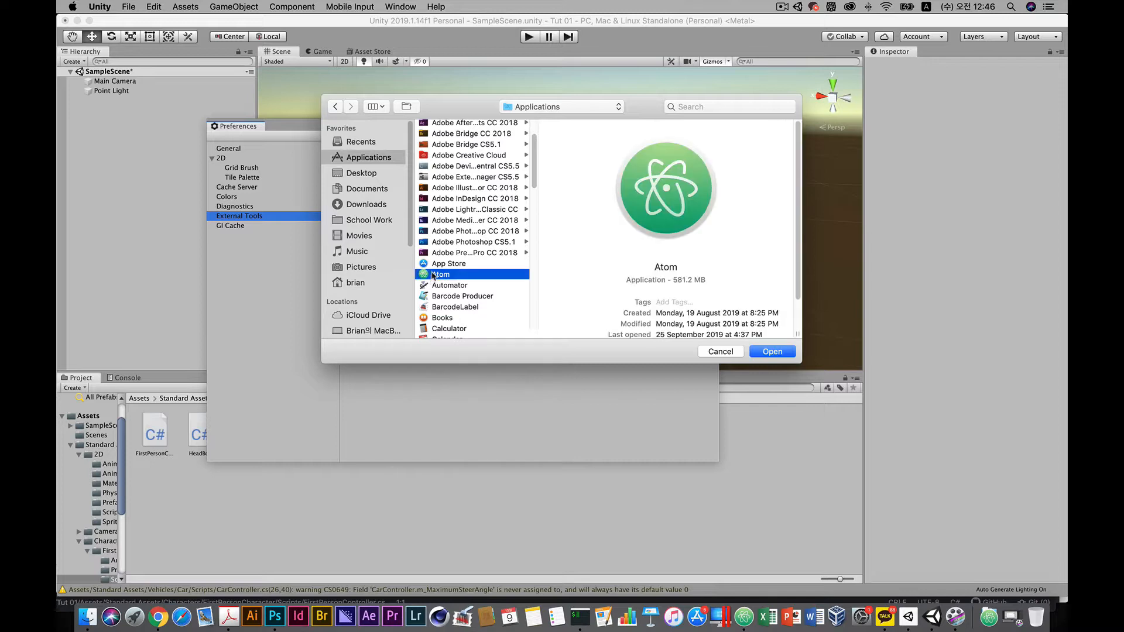
pyautogui.click(716, 354)
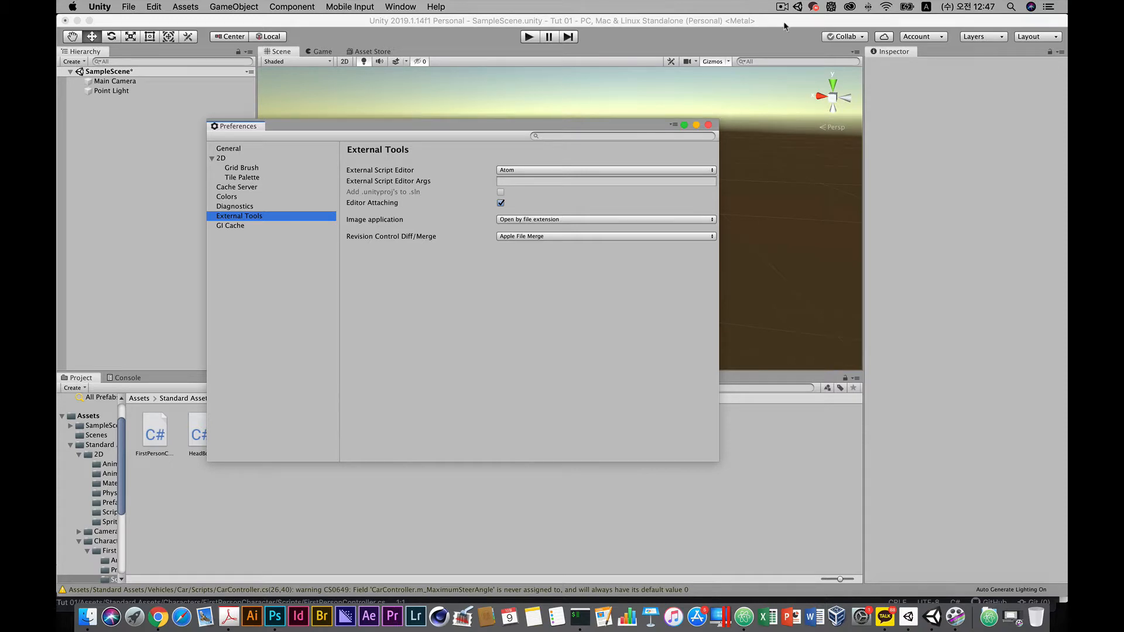
pyautogui.click(709, 126)
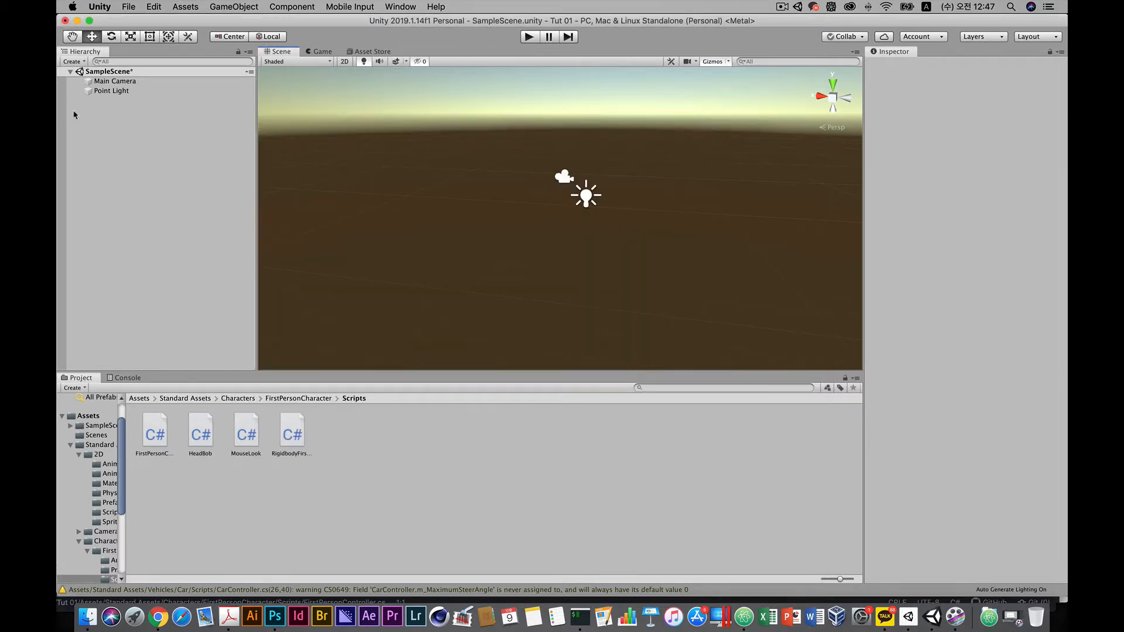
# Open the FirstPersonController script from Standard Assets > Characters > FirstPersonCharacter > Scripts in the external editor.
pyautogui.click(111, 445)
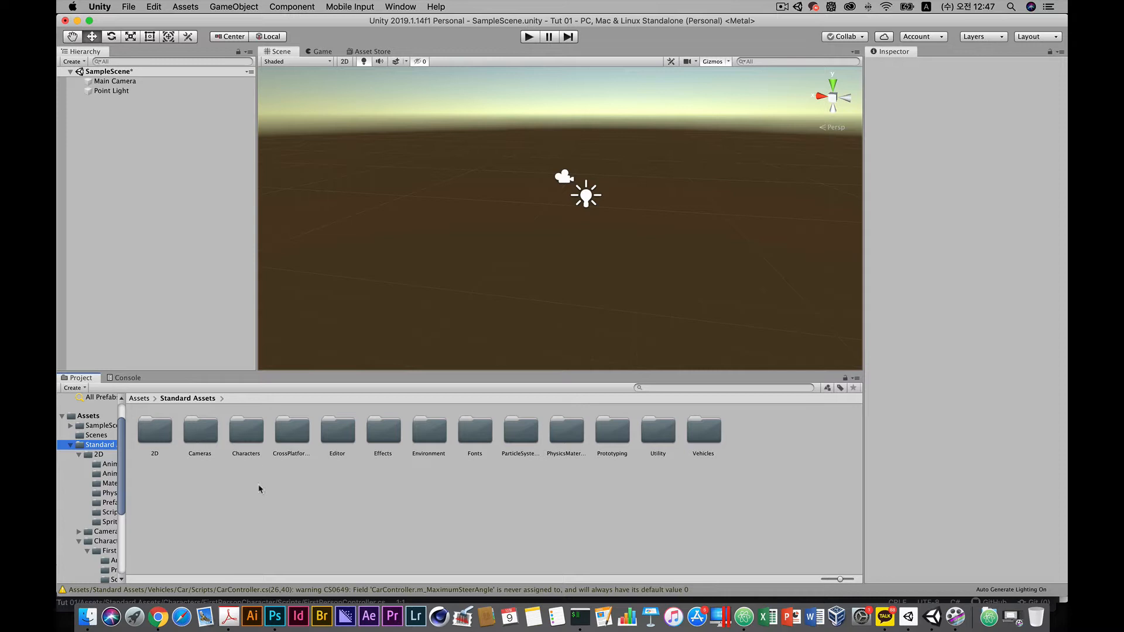
pyautogui.doubleClick(254, 439)
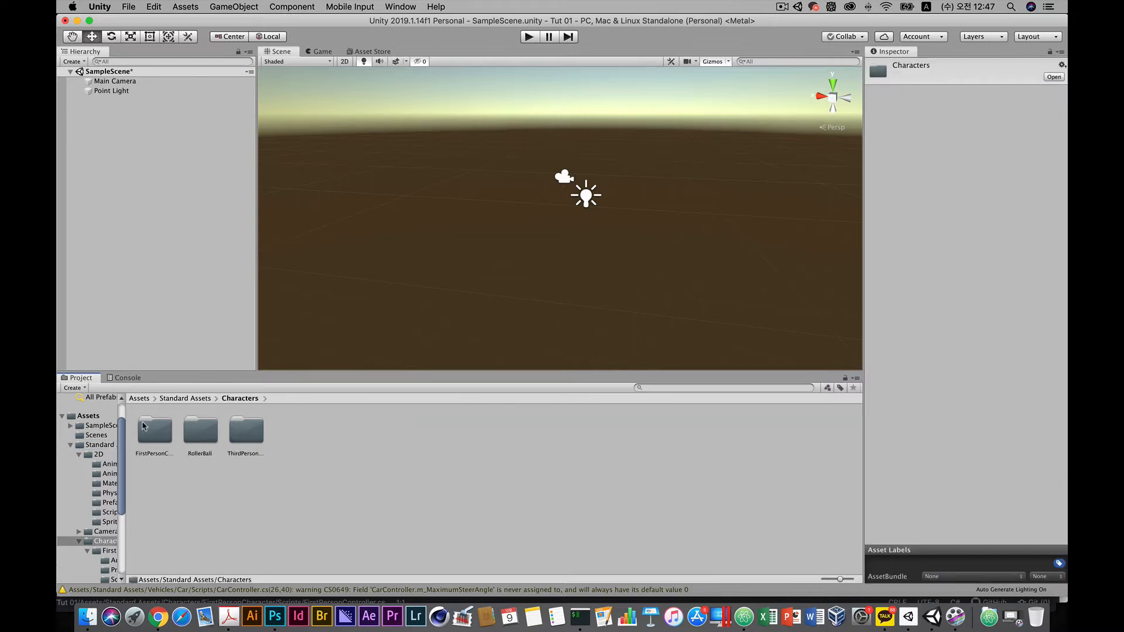
pyautogui.doubleClick(150, 433)
pyautogui.doubleClick(296, 436)
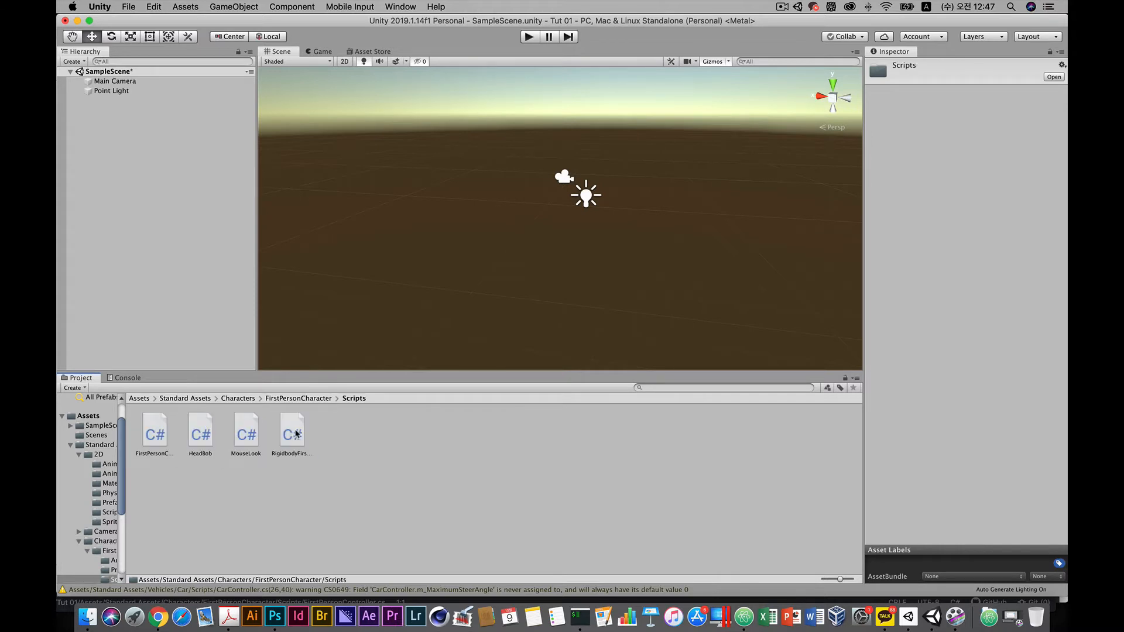
pyautogui.doubleClick(155, 437)
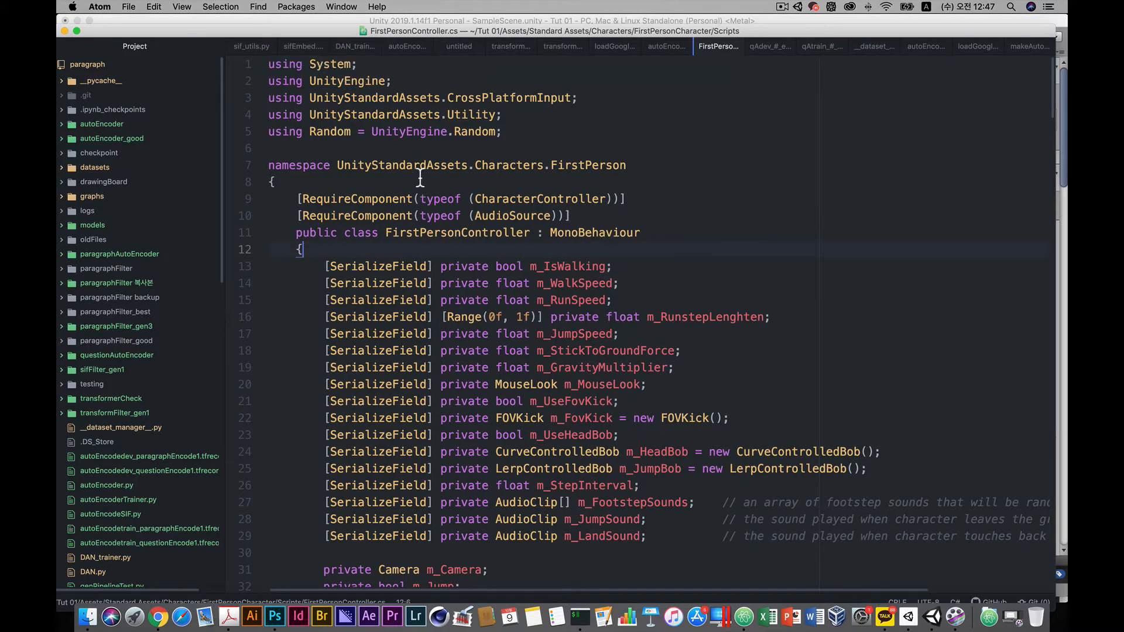
# Scroll through the FirstPersonController script to examine its fields, Start, Update and FixedUpdate methods.
pyautogui.scroll(-10, 622, 301)
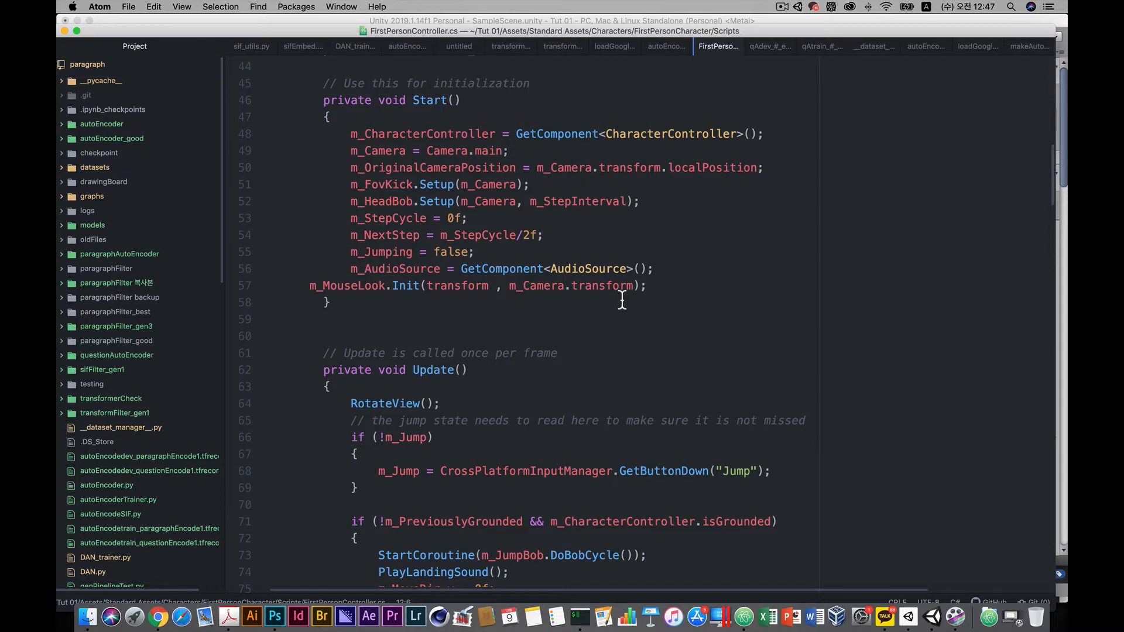
pyautogui.scroll(10, 622, 300)
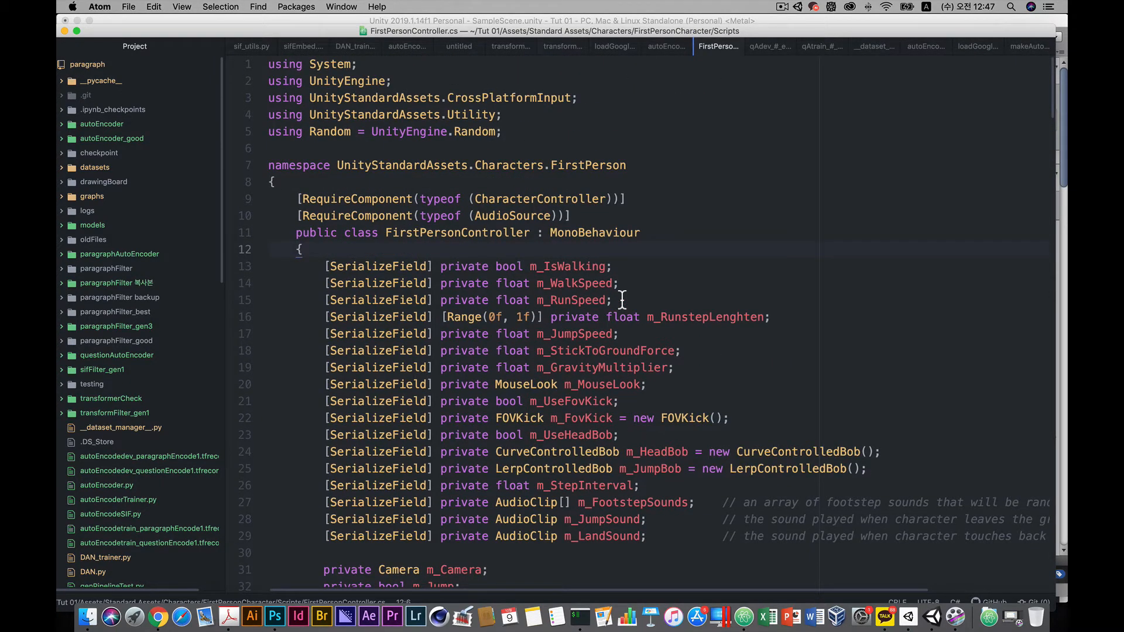
pyautogui.scroll(-13, 635, 301)
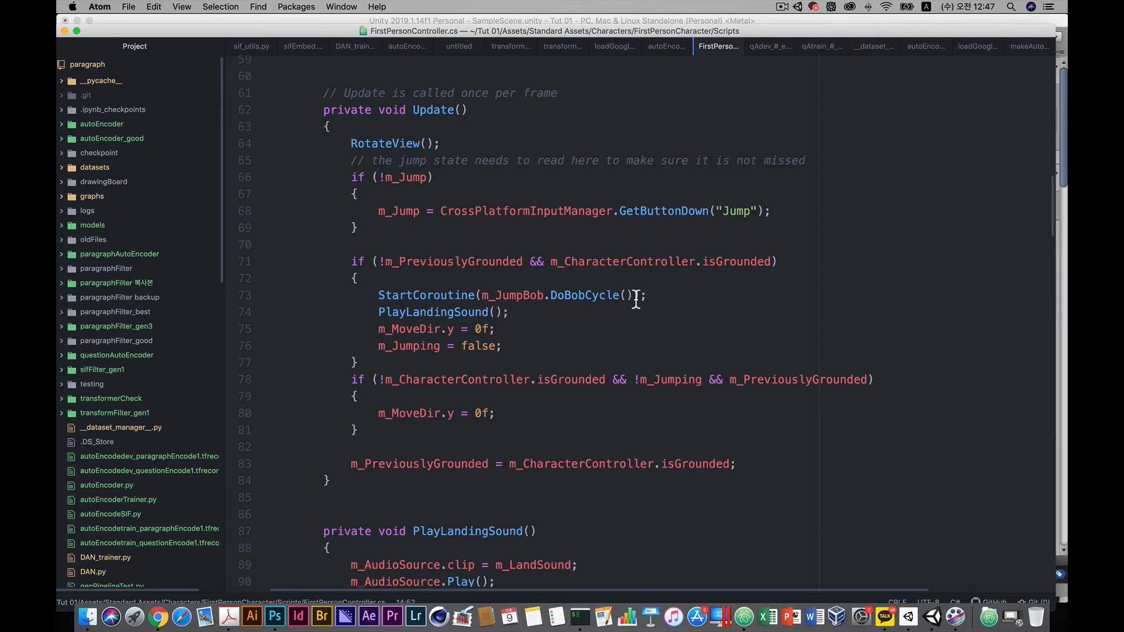
pyautogui.scroll(-20, 636, 300)
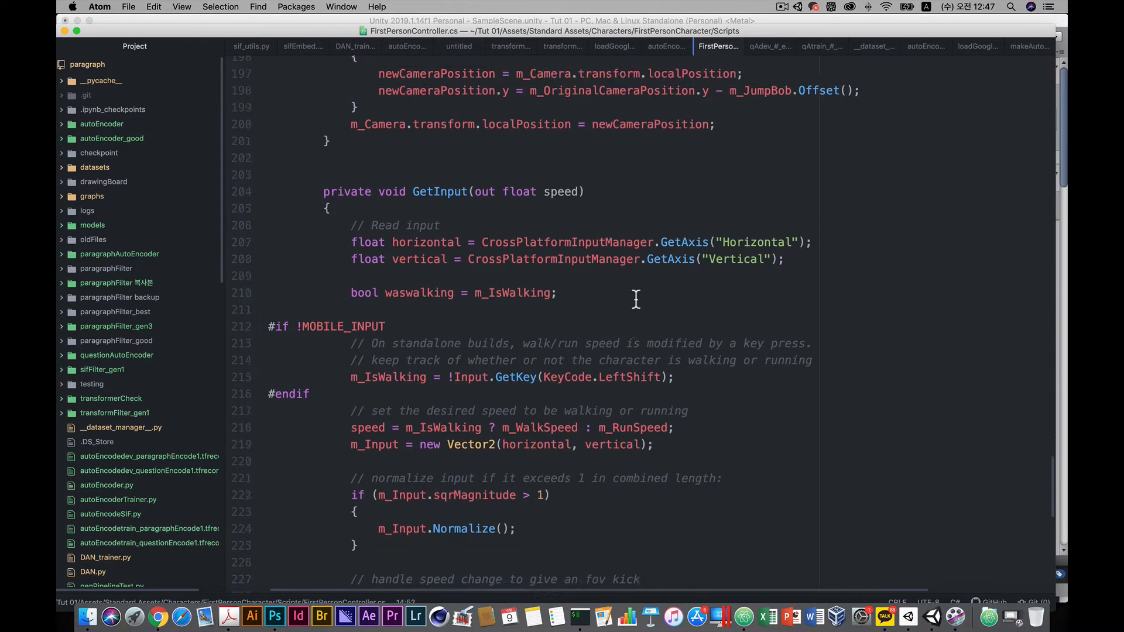
pyautogui.scroll(13, 636, 299)
pyautogui.scroll(18, 636, 300)
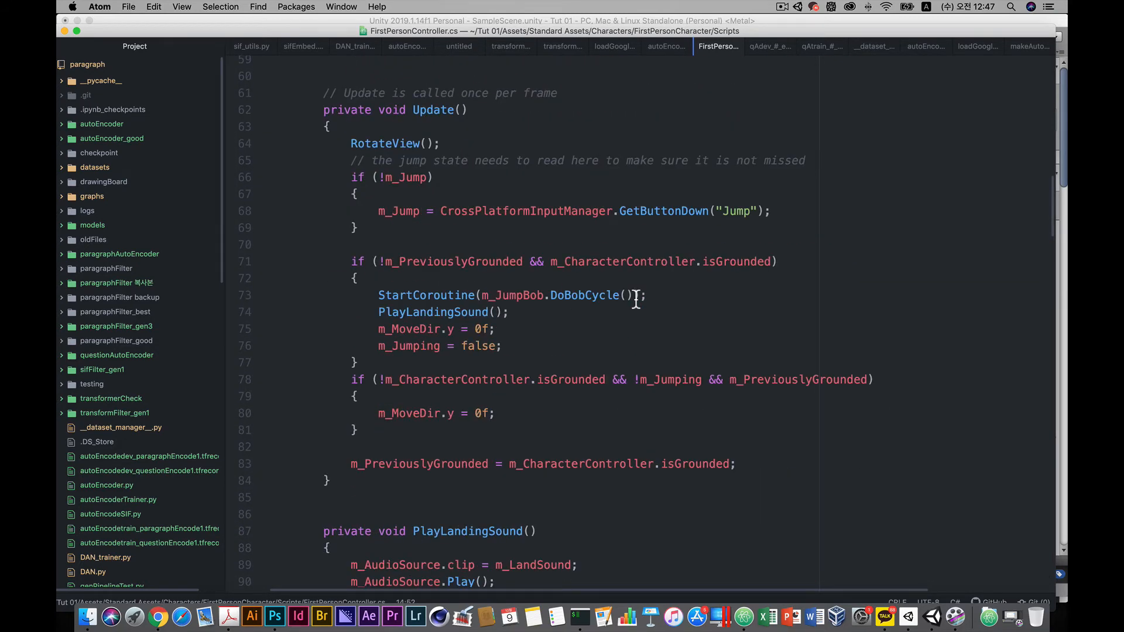
pyautogui.scroll(8, 636, 299)
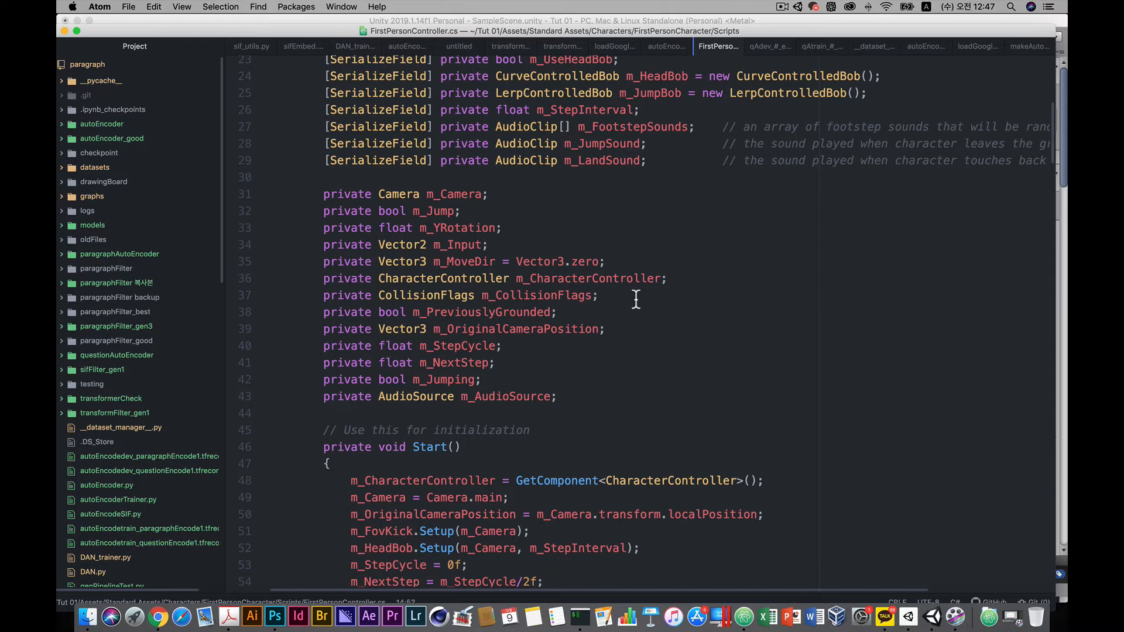
pyautogui.scroll(-10, 636, 299)
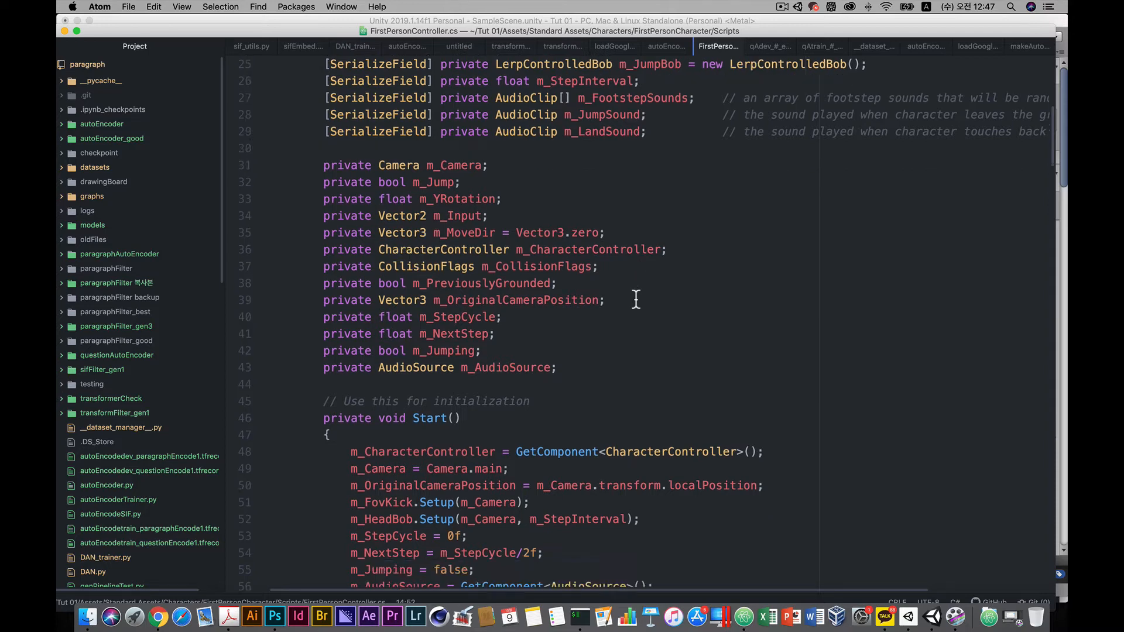
pyautogui.scroll(-4, 636, 300)
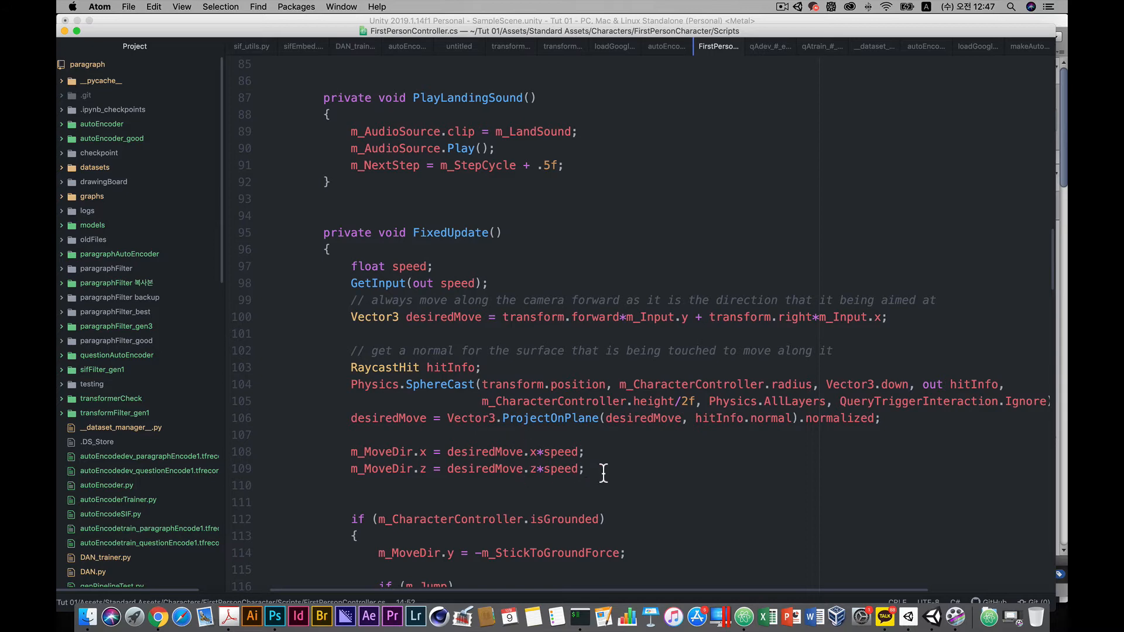
# Highlight the opening lines of the FixedUpdate method, then switch back to Unity.
pyautogui.moveTo(603, 471); pyautogui.dragTo(249, 222)
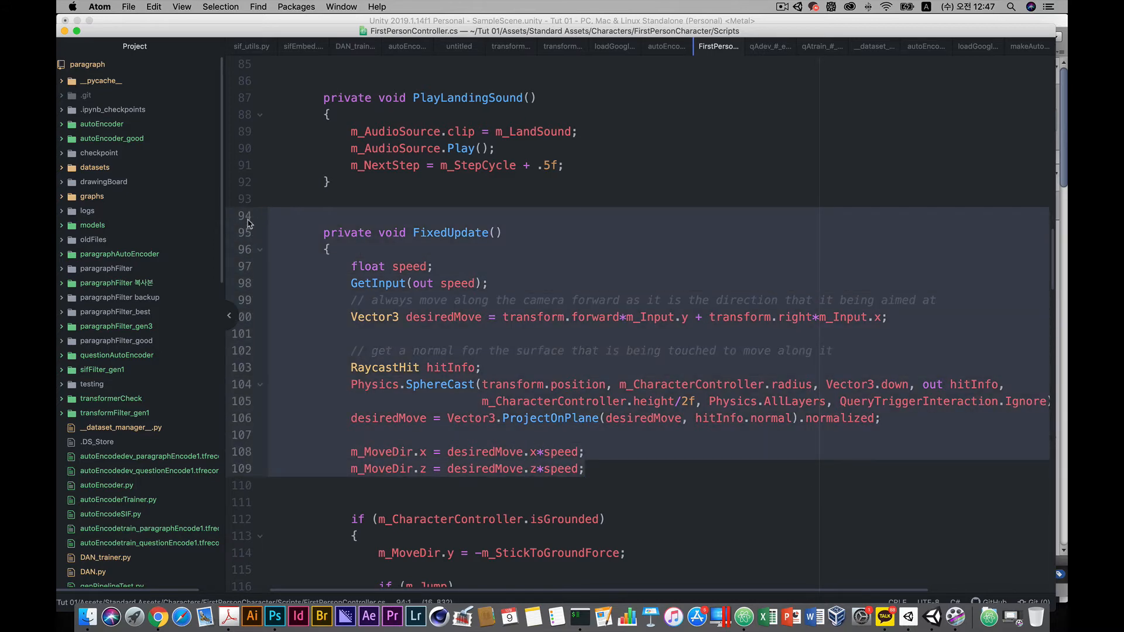
pyautogui.click(509, 264)
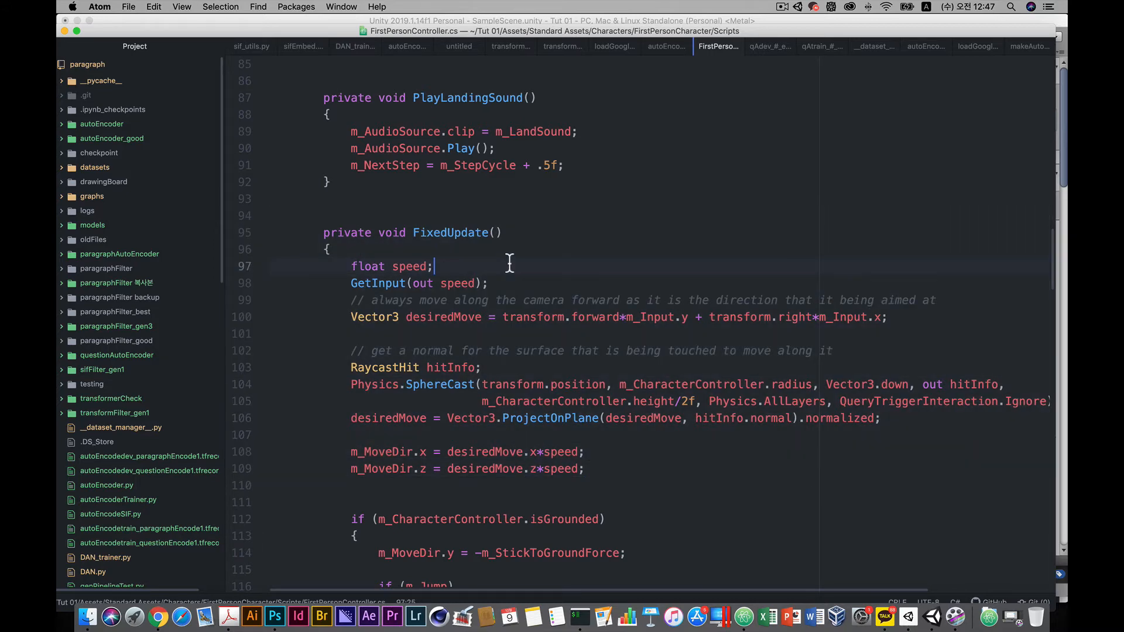
pyautogui.moveTo(533, 498); pyautogui.dragTo(188, 218)
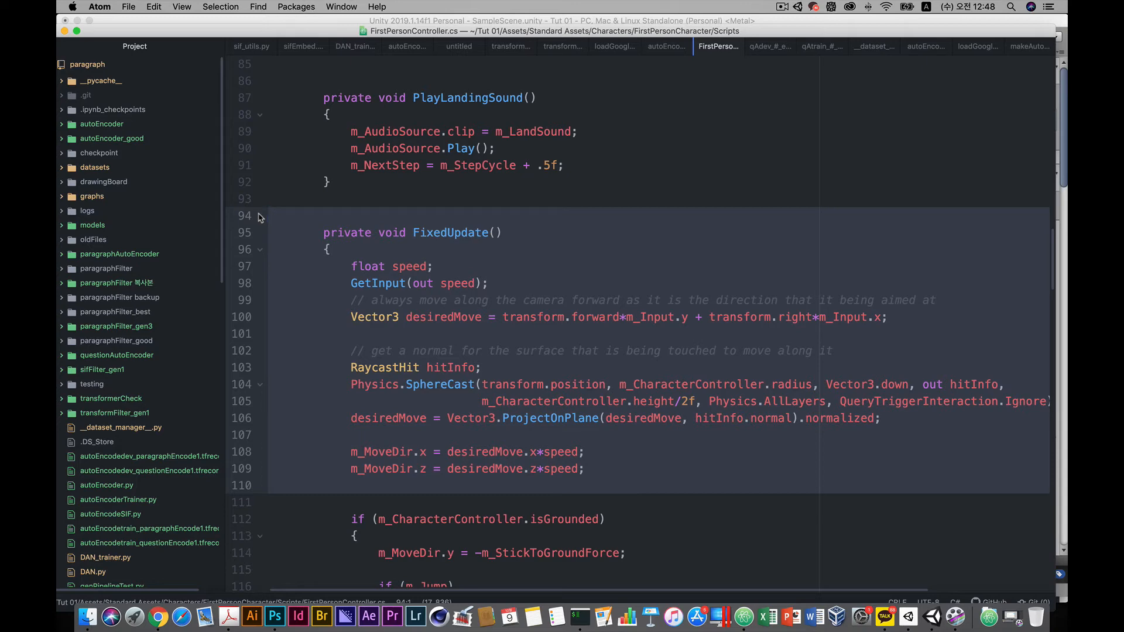
pyautogui.click(355, 200)
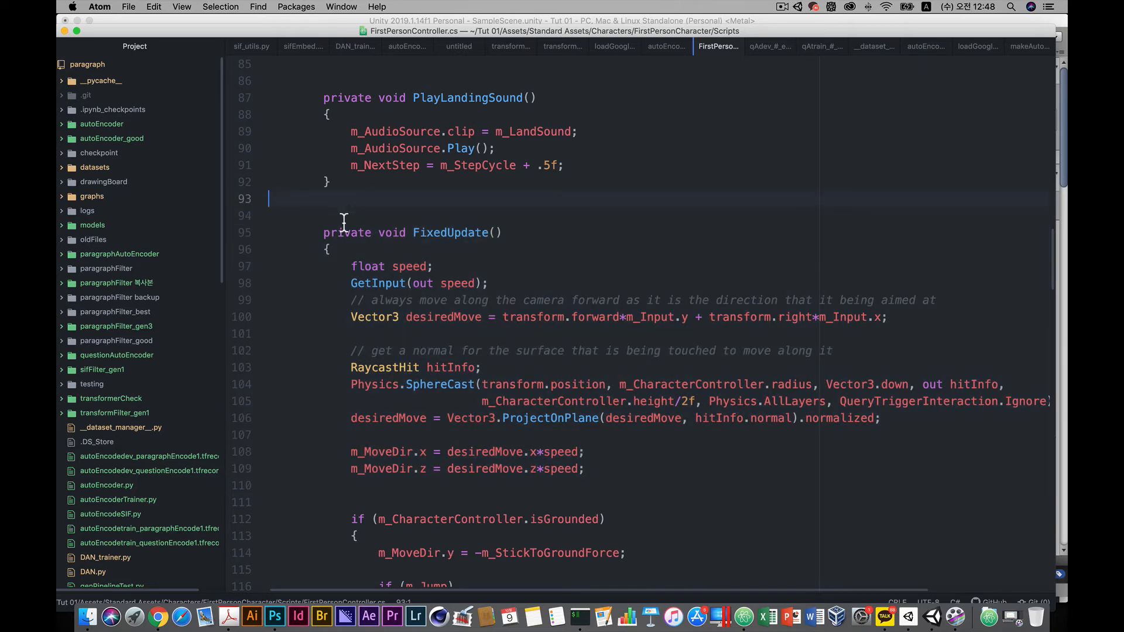
pyautogui.click(344, 220)
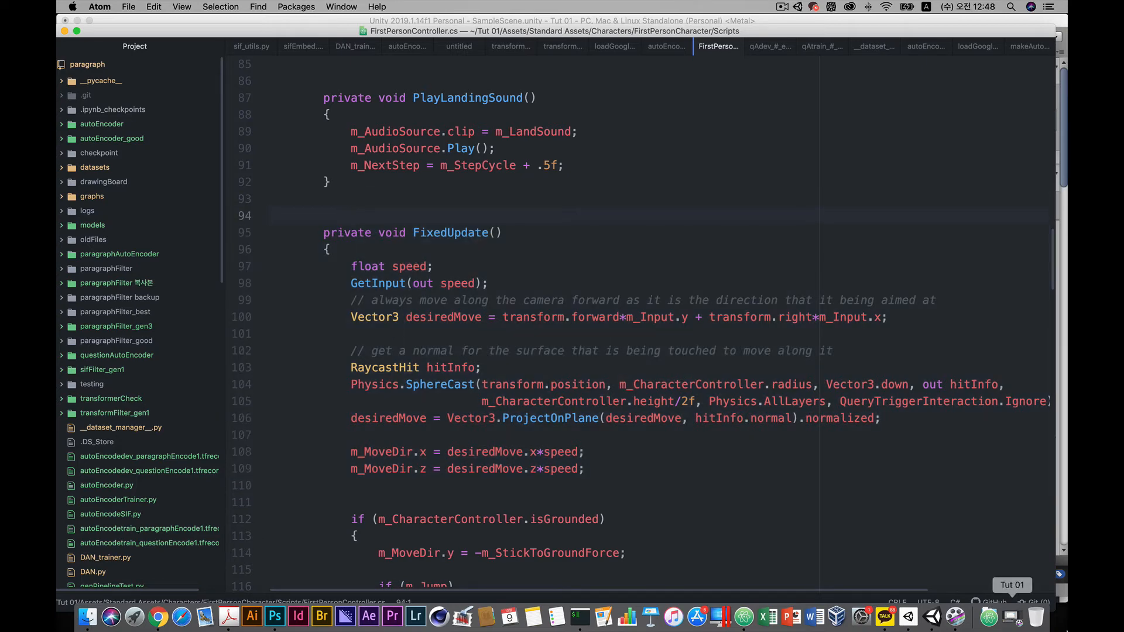
pyautogui.click(933, 616)
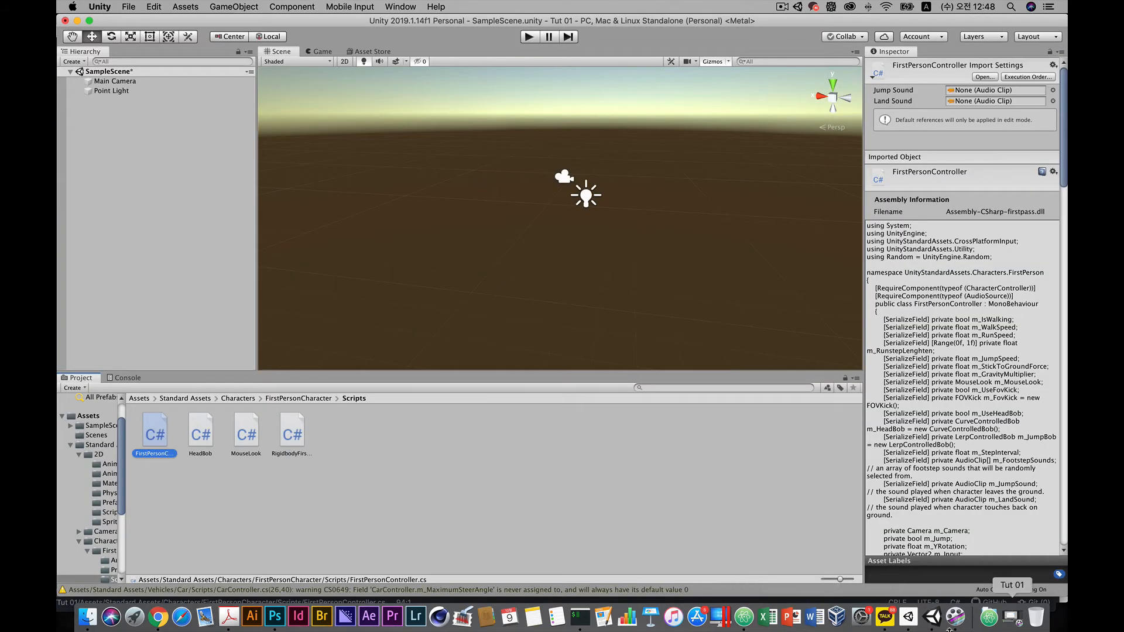